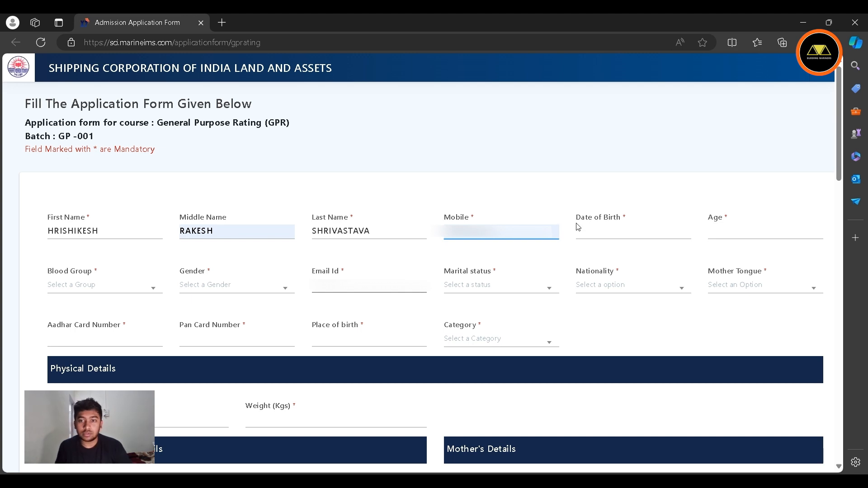
Fill in the applicant's date of birth by choosing its year, month and day from the calendar
click(578, 234)
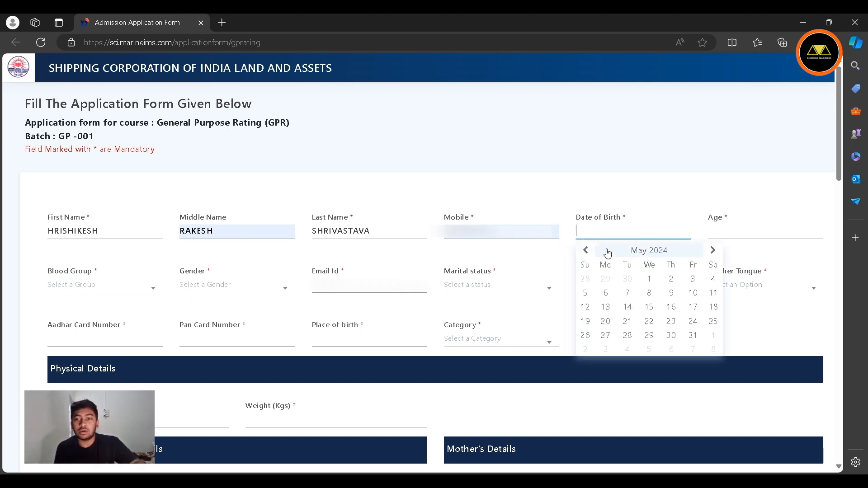
click(633, 250)
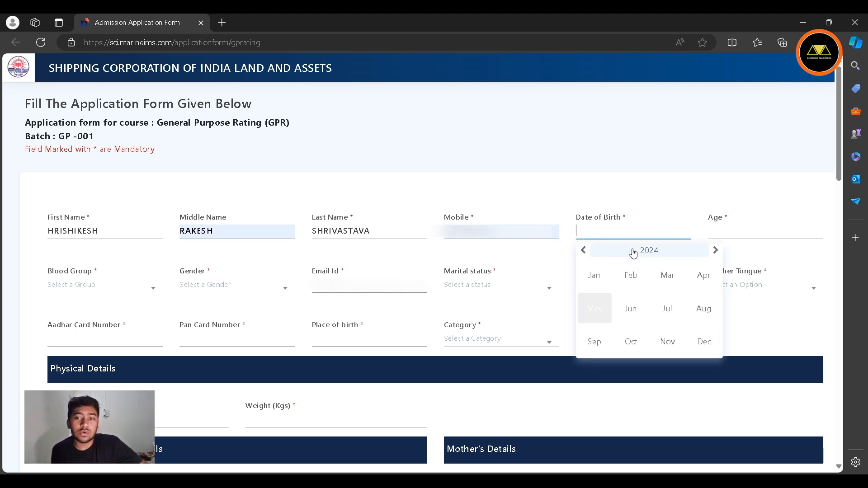
click(584, 251)
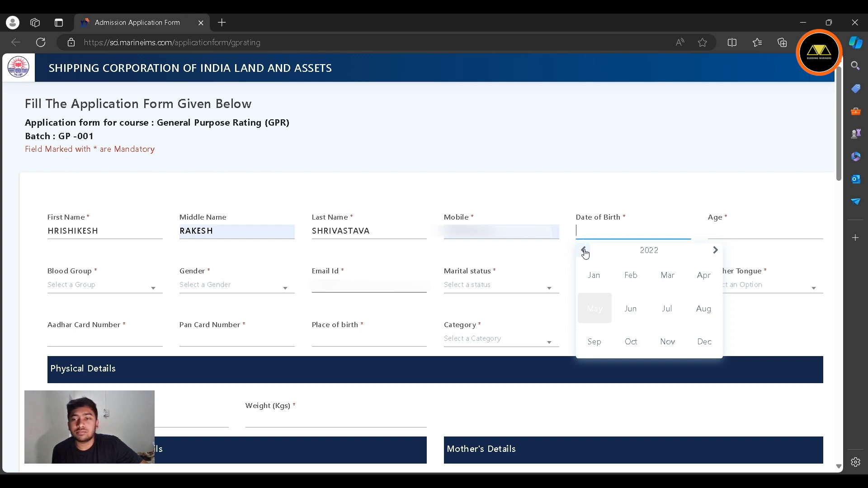
click(647, 251)
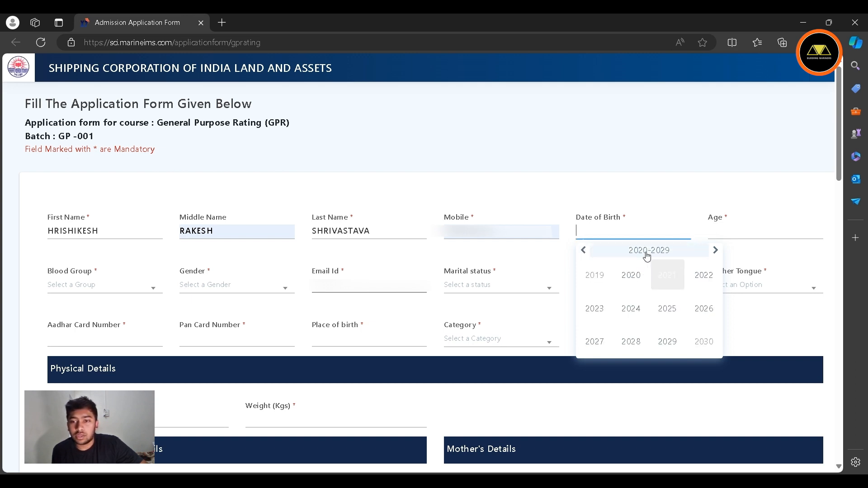
click(584, 251)
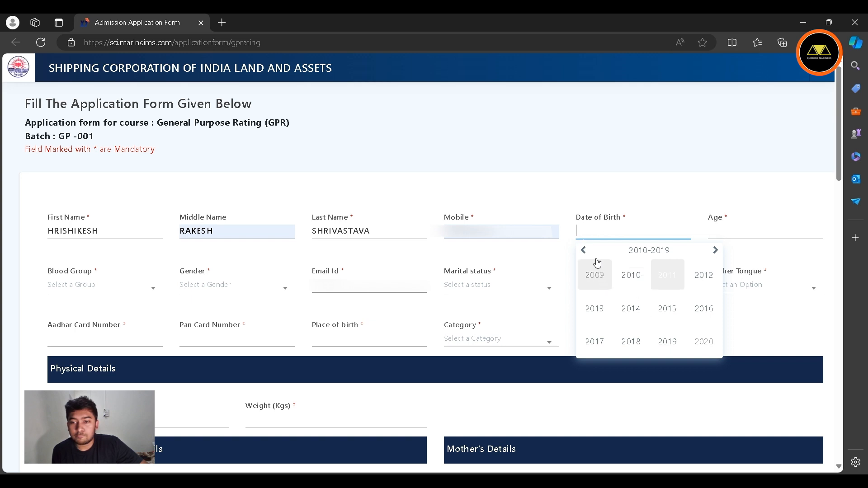
click(585, 251)
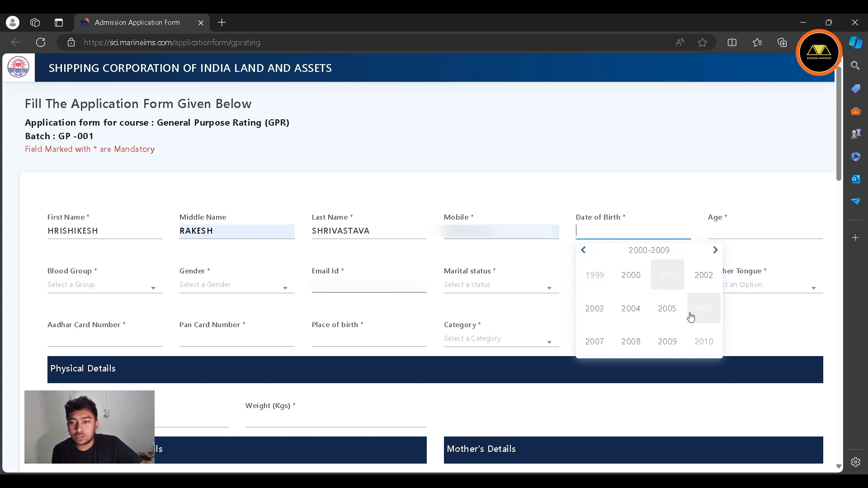
click(669, 309)
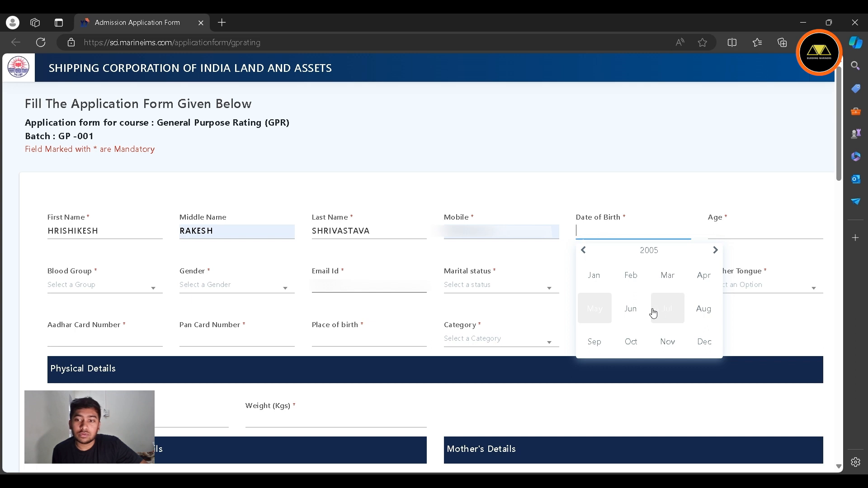
click(705, 310)
click(714, 321)
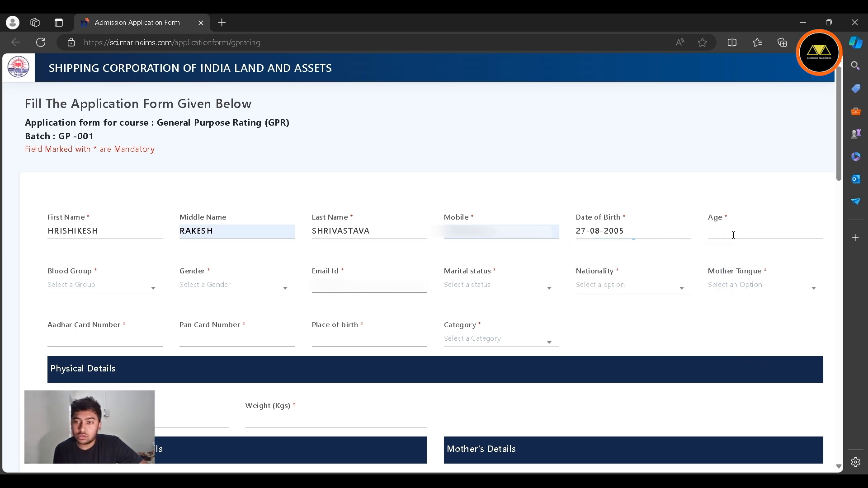
Set the applicant's age to 19 and the blood group to A+
click(733, 232)
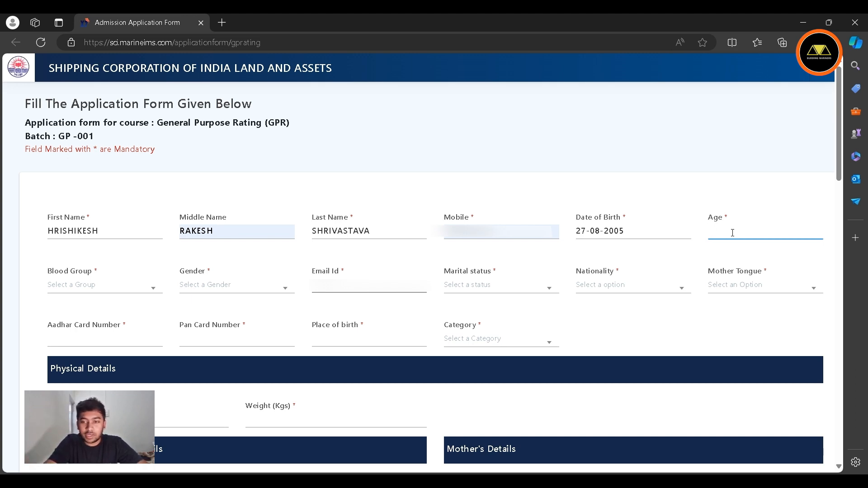
text(19)
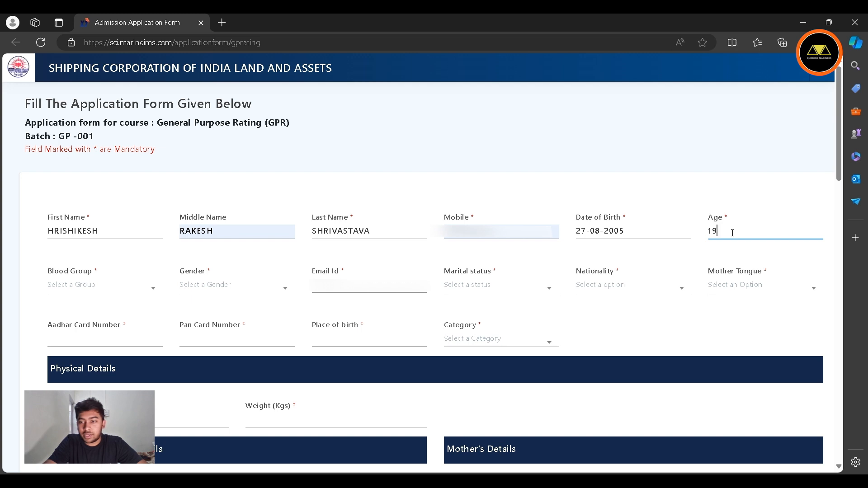
click(155, 294)
click(132, 327)
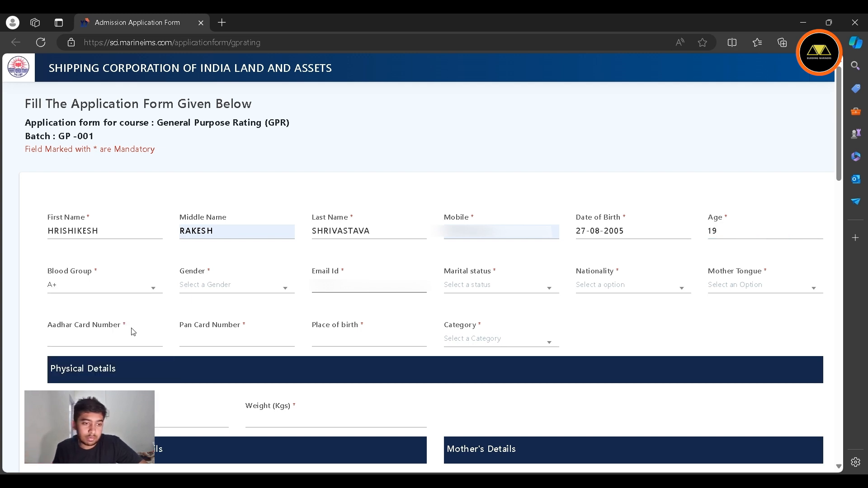
Set the applicant's gender to Male and fill in the applicant's e-mail address
click(252, 286)
click(256, 329)
click(351, 281)
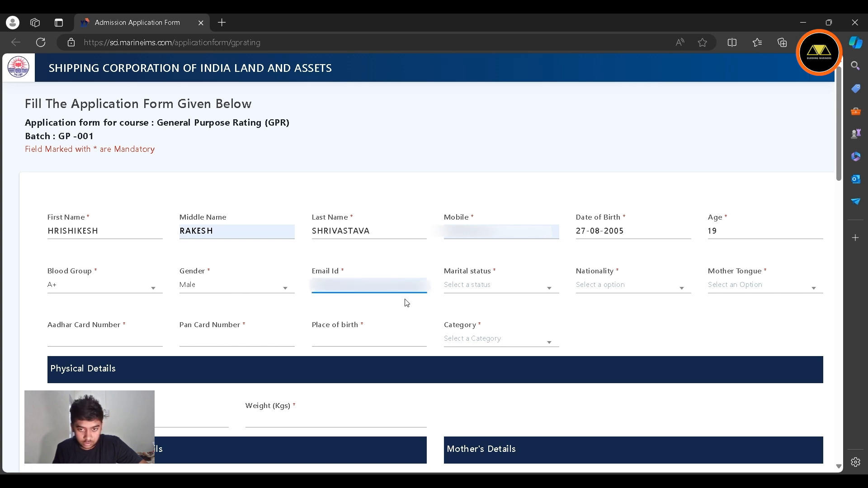
Set the applicant's marital status to Single and the nationality to Indian
click(450, 285)
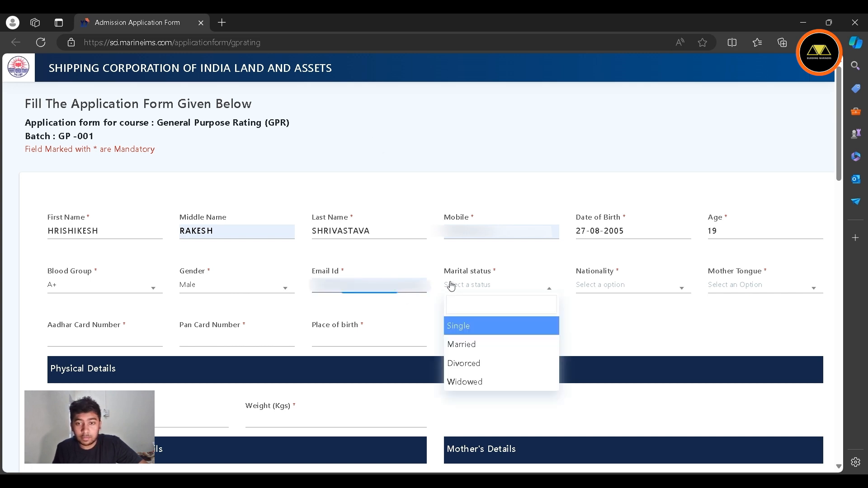
click(482, 333)
click(655, 288)
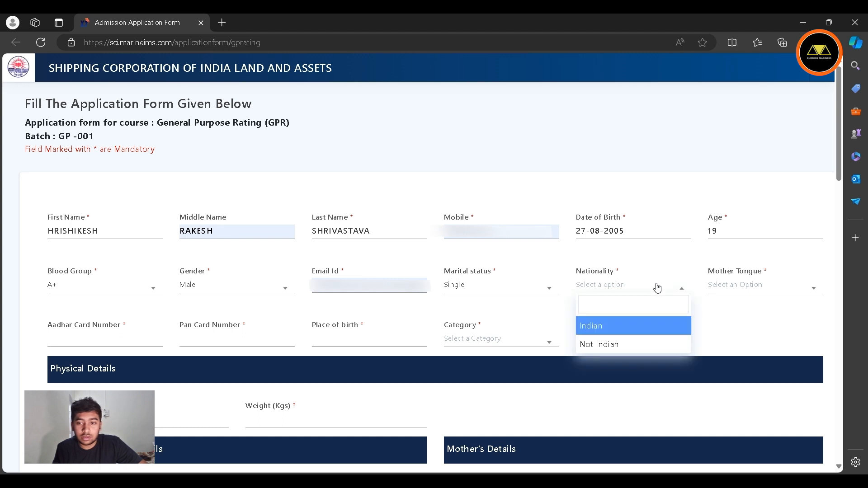
click(642, 330)
Choose Marathi as the applicant's mother tongue
click(718, 289)
scroll(718, 367, down, 3)
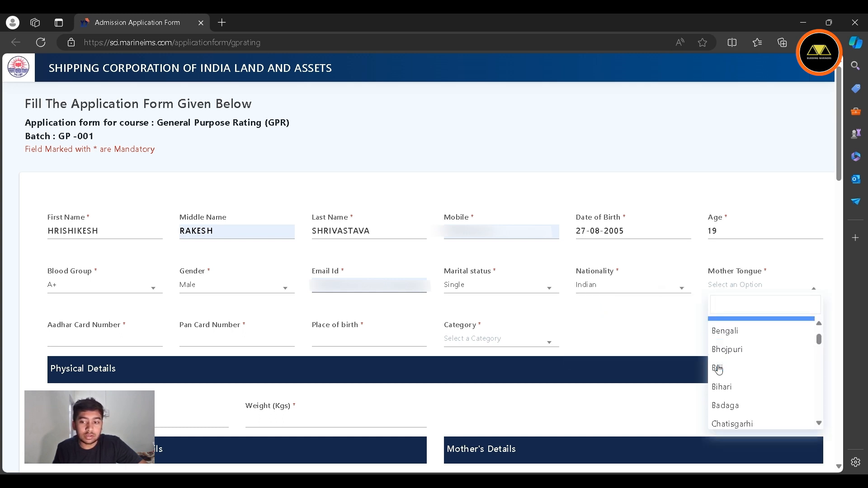
scroll(719, 369, down, 5)
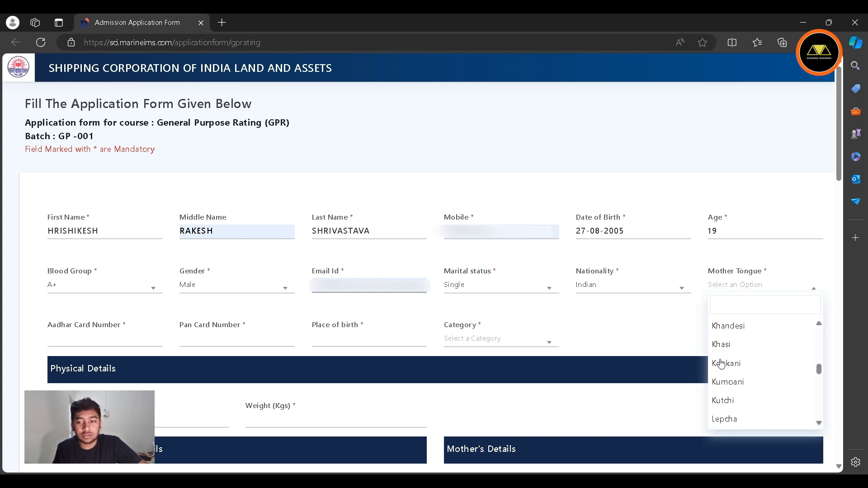
scroll(722, 361, down, 2)
click(725, 412)
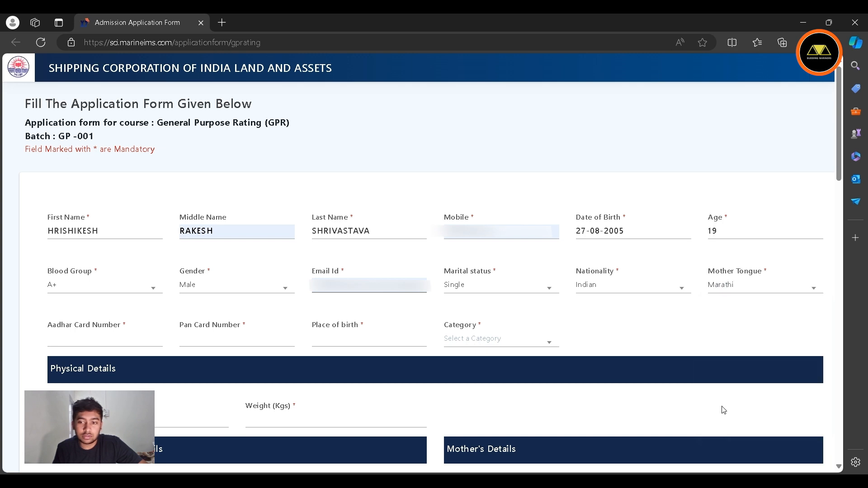
Enter the applicant's Aadhar card number and PAN card number
click(103, 343)
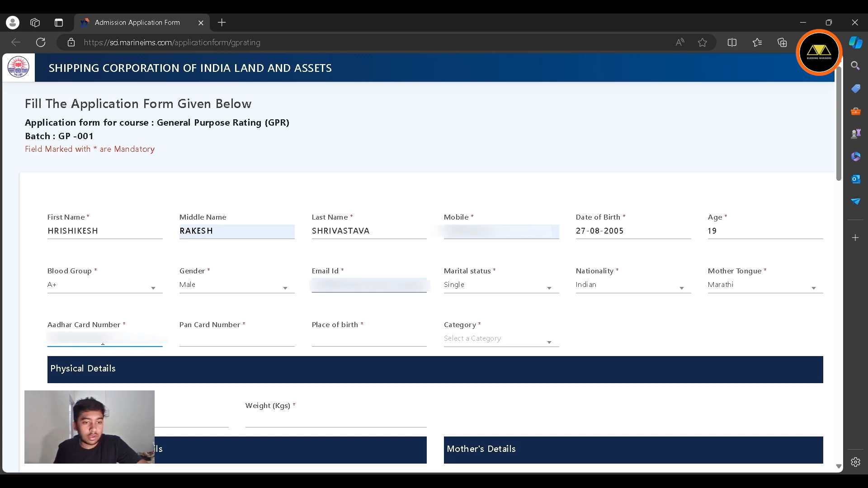
click(243, 337)
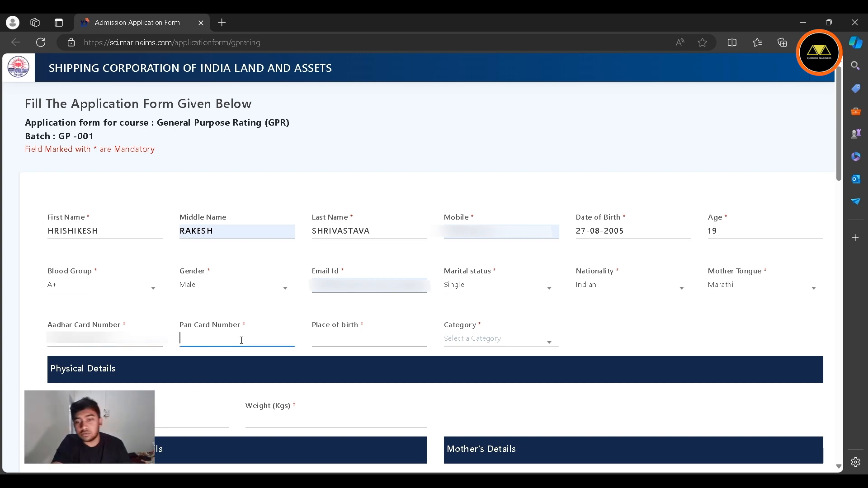
key(ctrl+v)
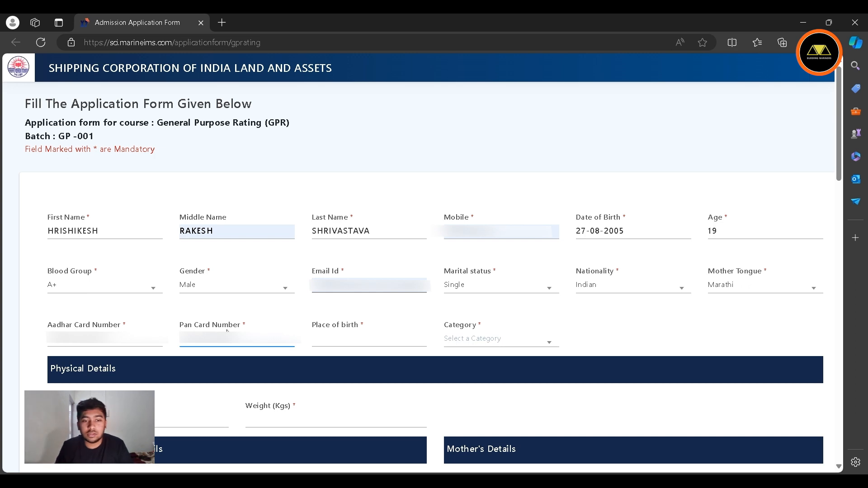
Fill in the applicant's place of birth and set the category to General
click(352, 340)
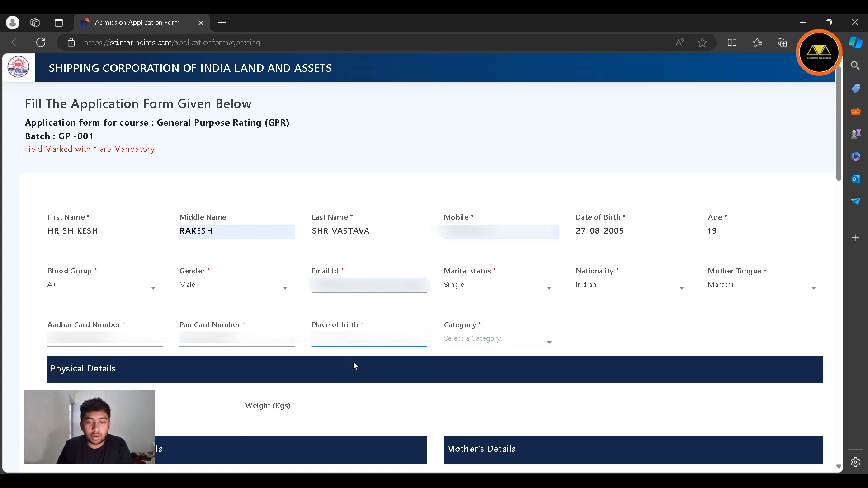
key(ctrl+v)
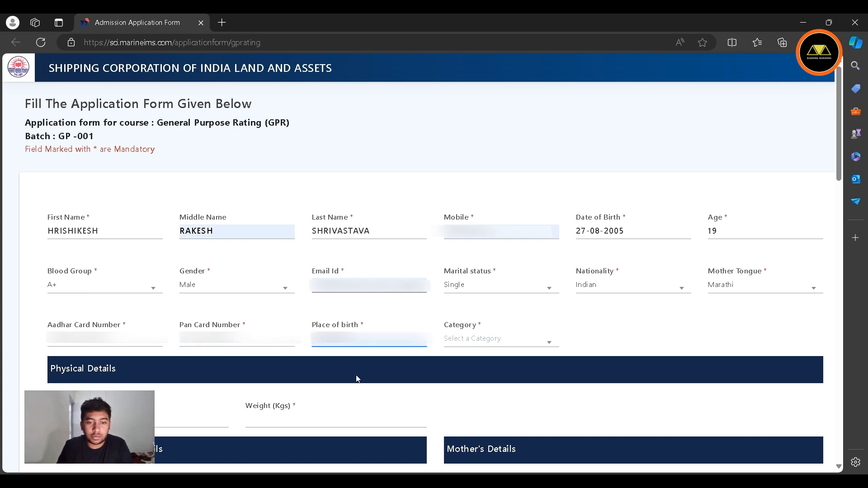
click(457, 344)
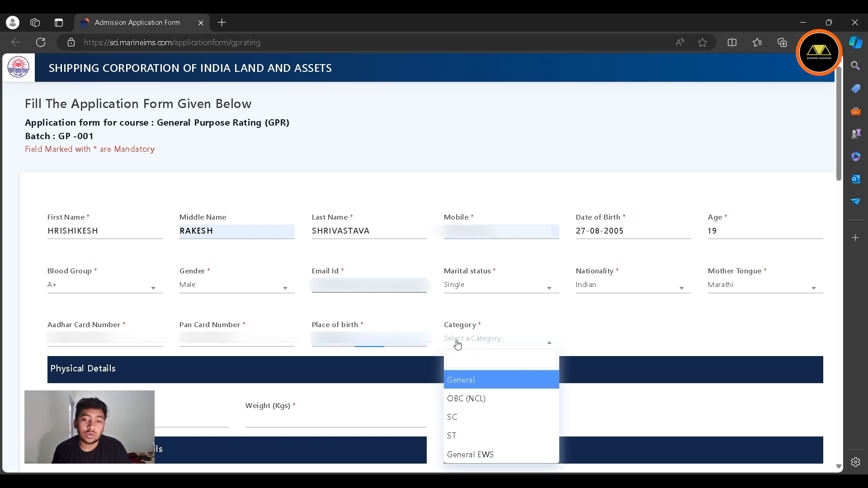
click(481, 385)
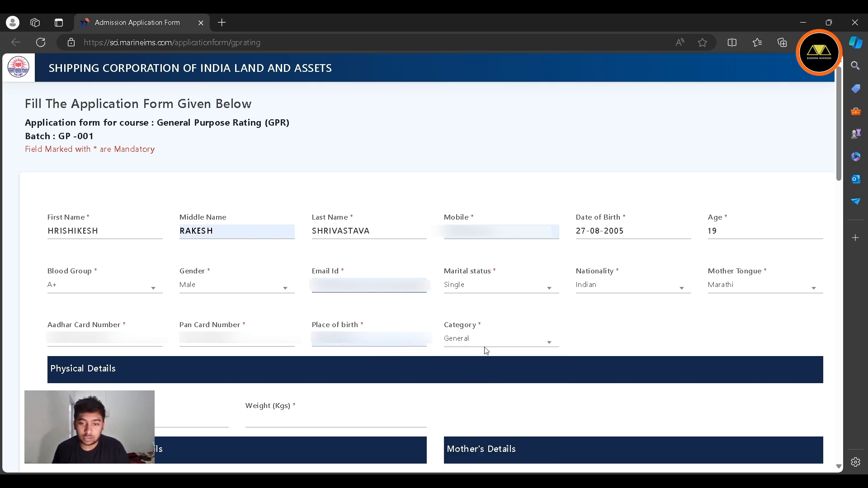
click(485, 348)
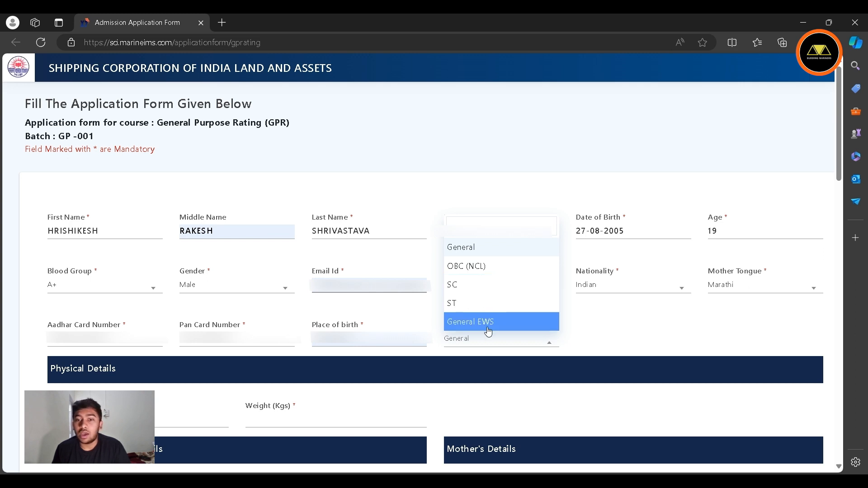
click(489, 252)
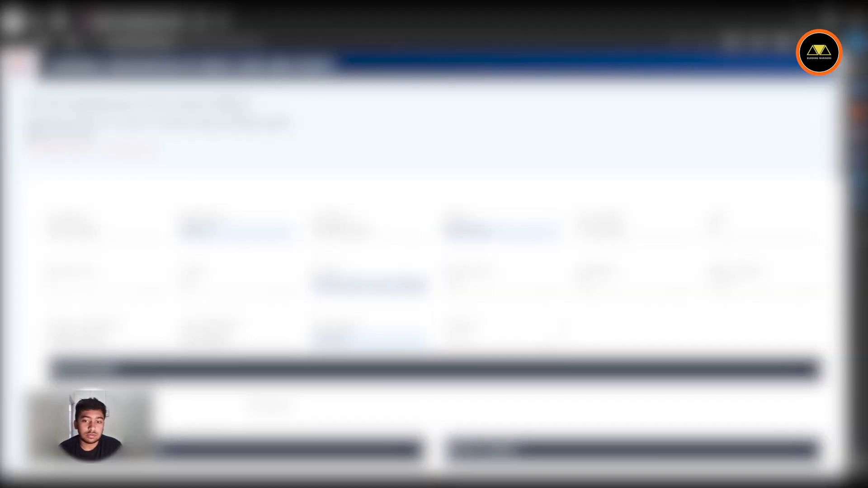
Enter the physical details with a height of 170 cm and a weight of 60 kg
scroll(434, 253, down, 3)
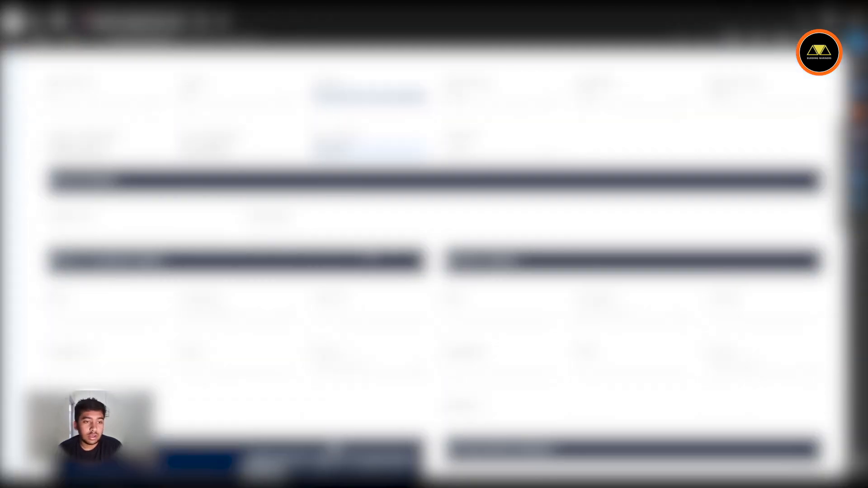
scroll(290, 231, down, 1)
click(136, 165)
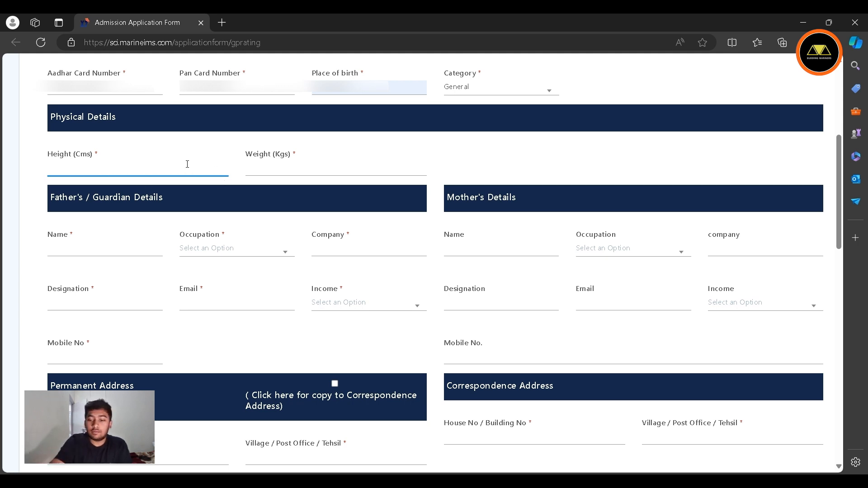
text(17)
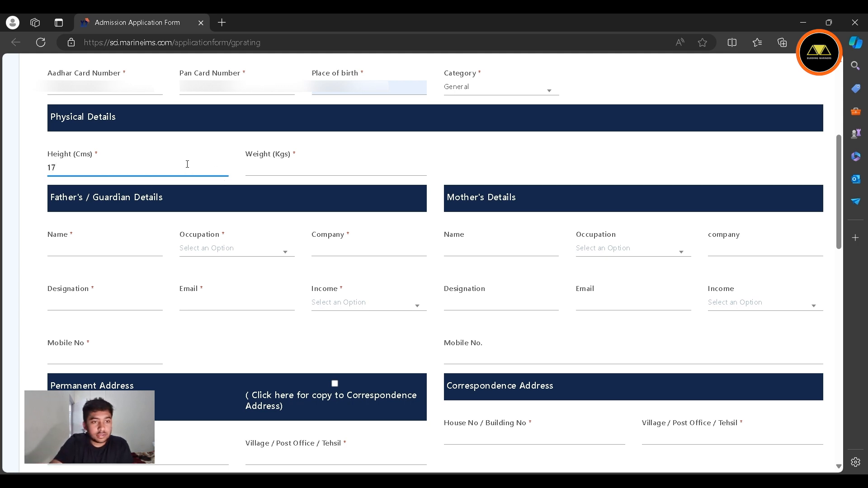
text(0)
click(282, 164)
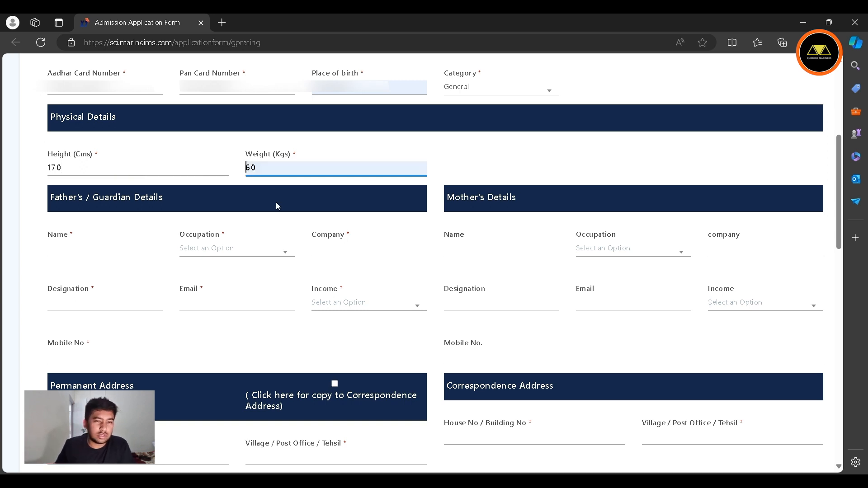
Fill in the father's name and set the father's occupation to Engineer
click(113, 249)
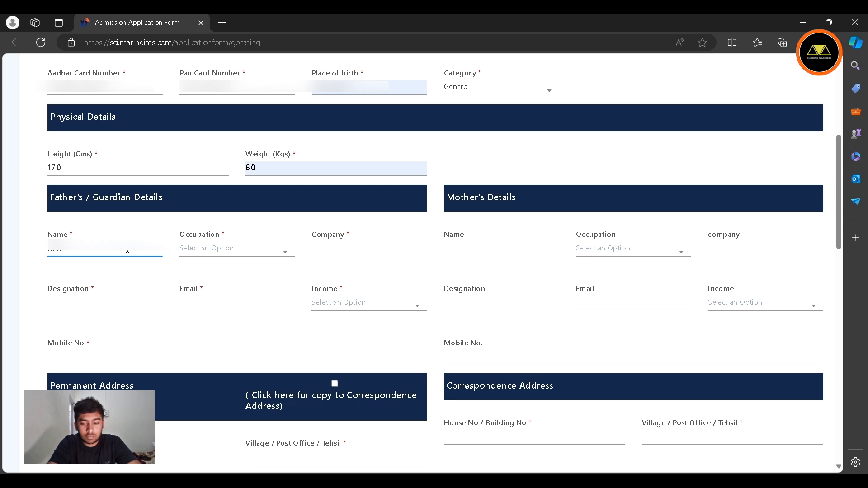
click(234, 248)
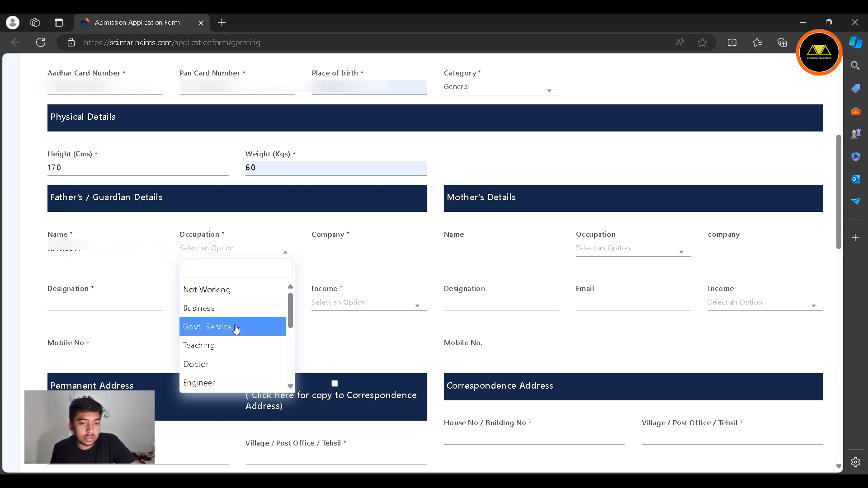
scroll(230, 354, down, 1)
scroll(233, 335, down, 1)
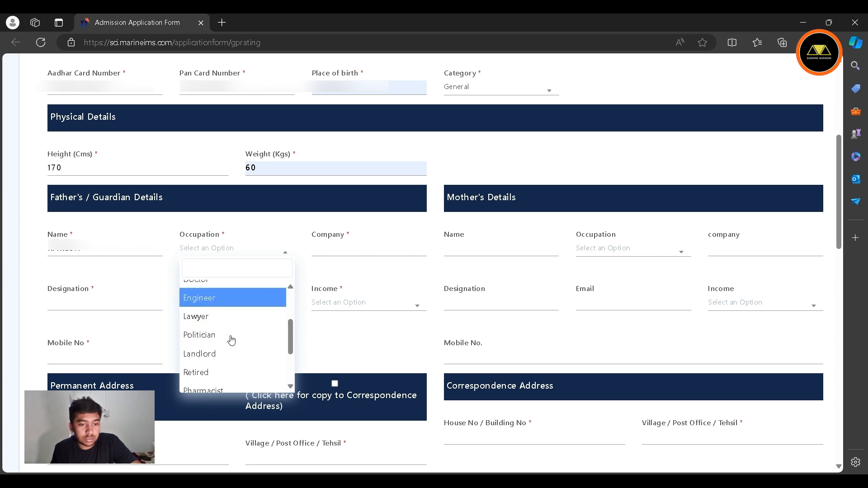
click(237, 303)
Set the father's company to DTPL PVT LTD and his designation to DIRECTOR
click(336, 252)
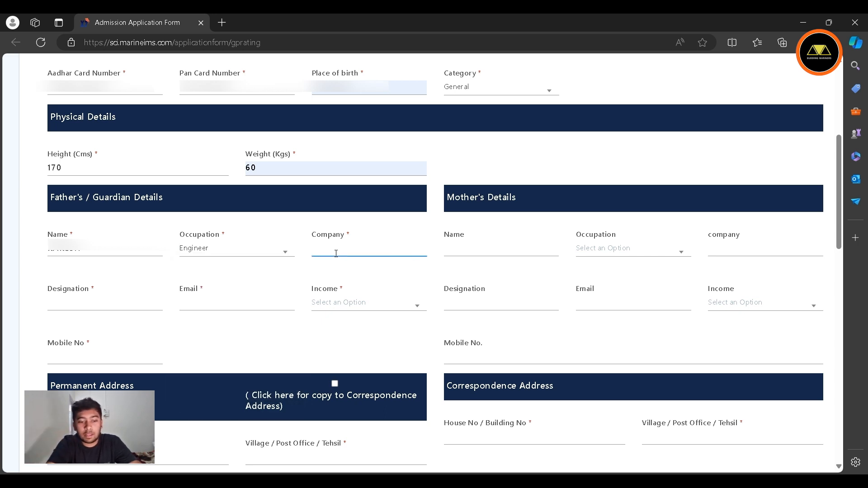
text(DTPL P)
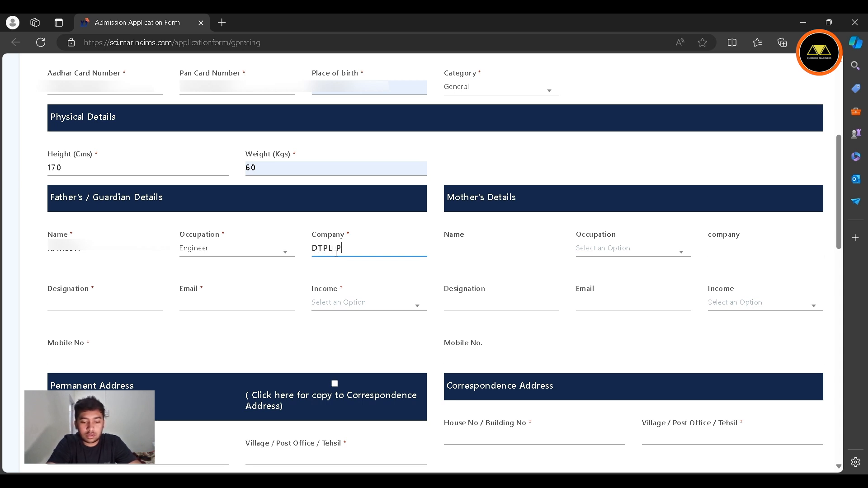
text(VT LTF)
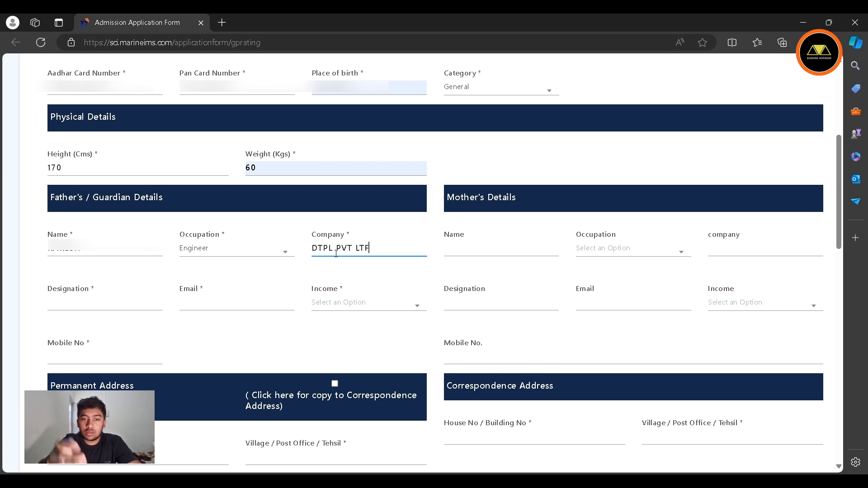
key(BackSpace)
text(D)
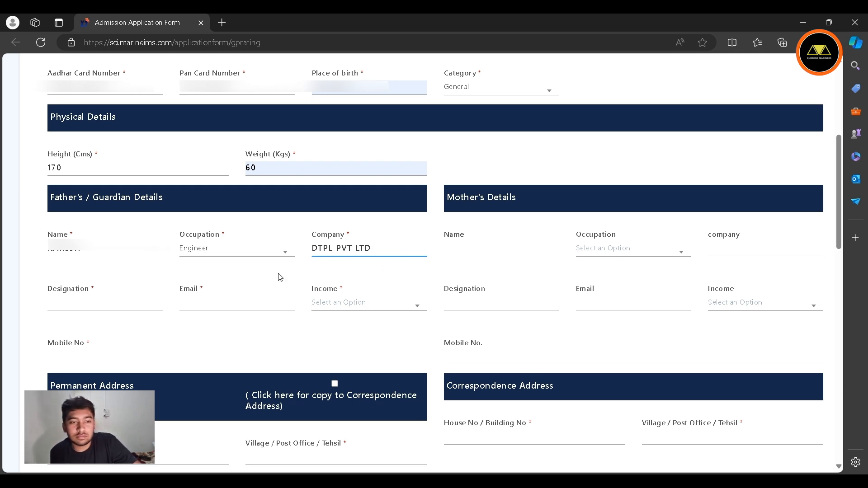
click(121, 301)
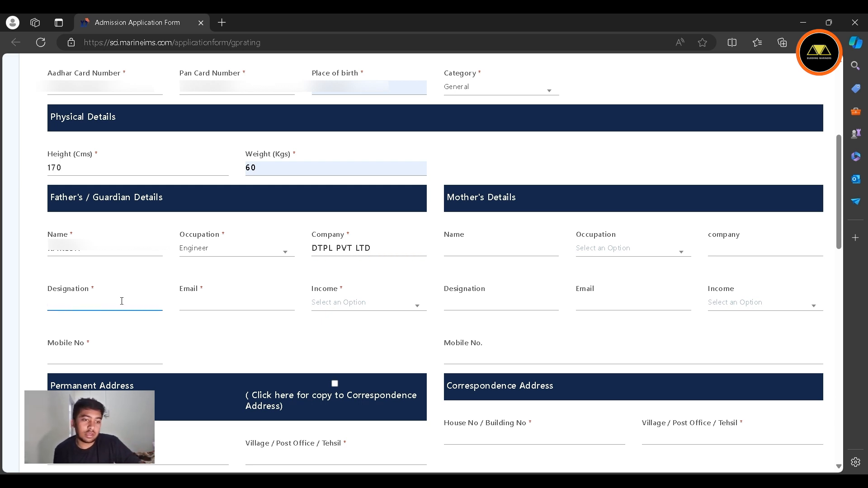
text(DIRE)
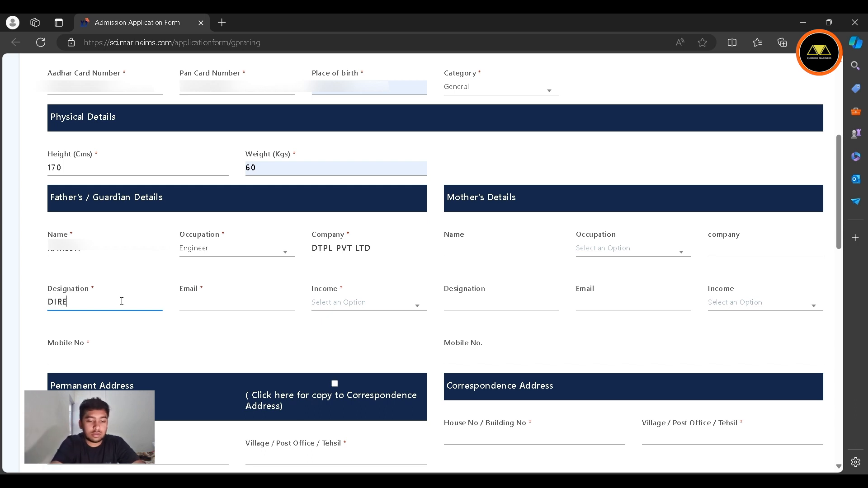
text(CTOR)
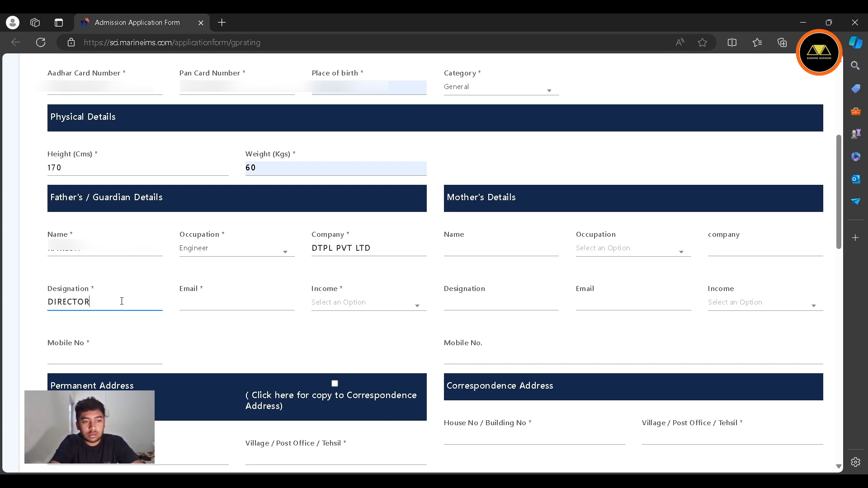
Fill in the father's email and mobile number, and set his income to 6,00,000 - 7,00,000
click(200, 302)
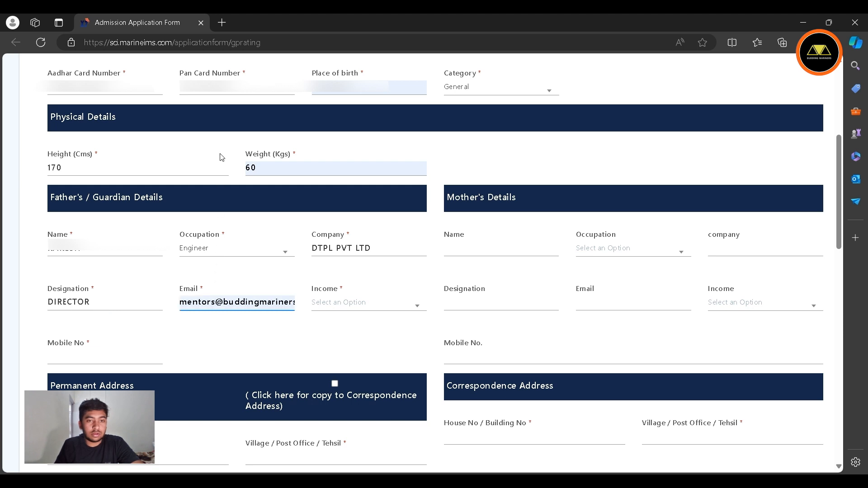
scroll(248, 334, down, 3)
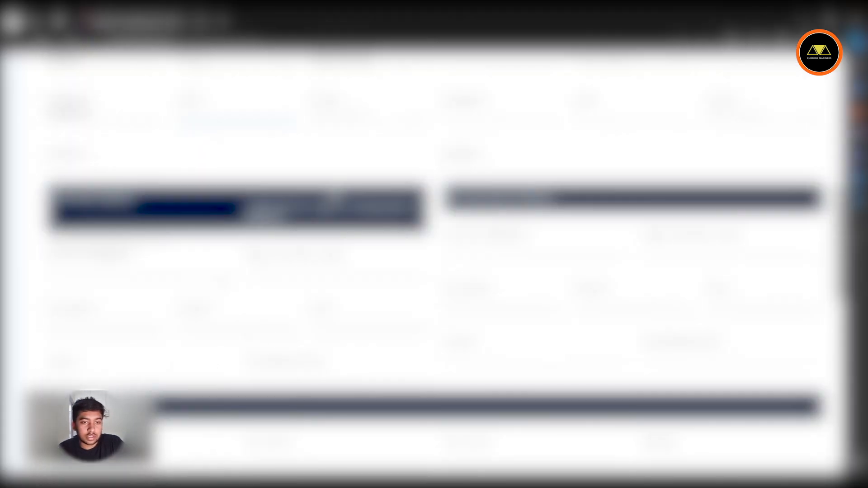
scroll(249, 334, up, 2)
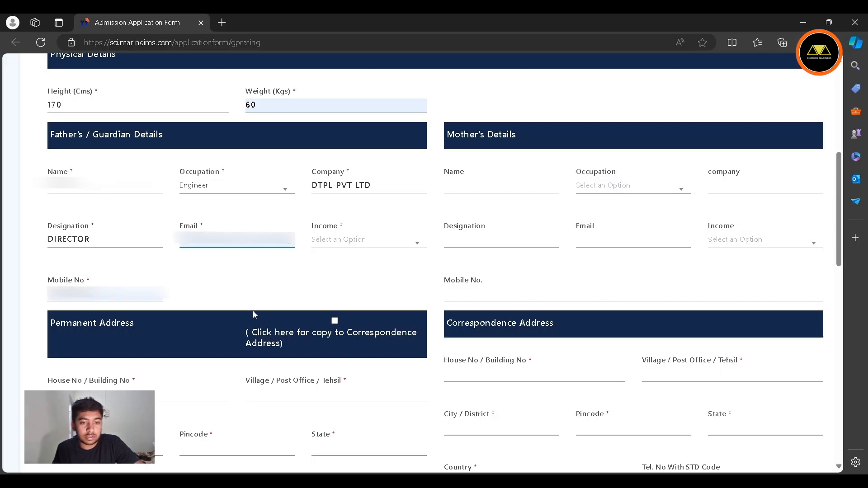
click(345, 241)
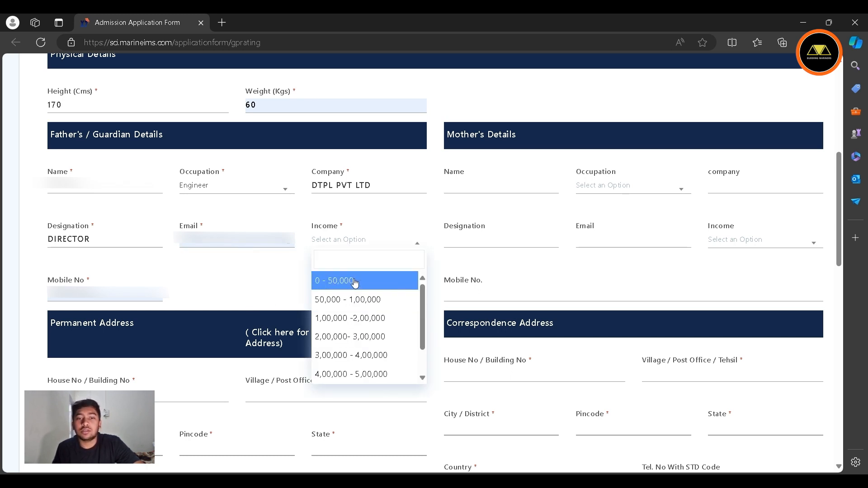
scroll(349, 316, down, 2)
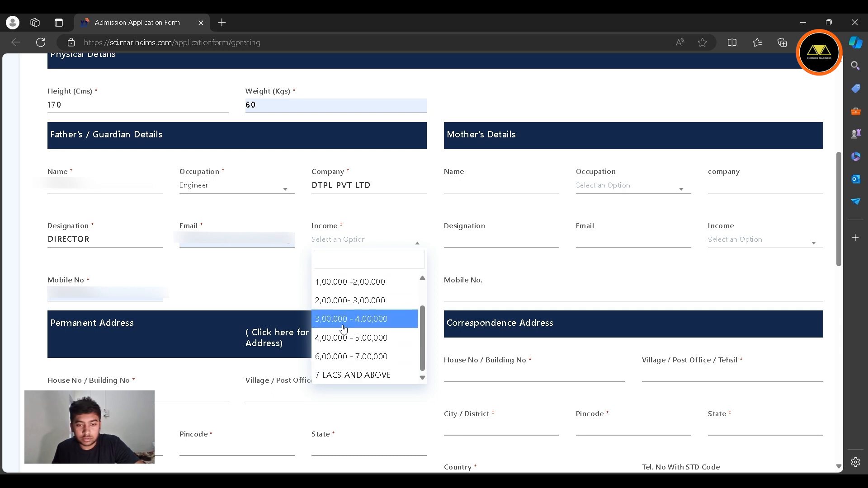
click(343, 357)
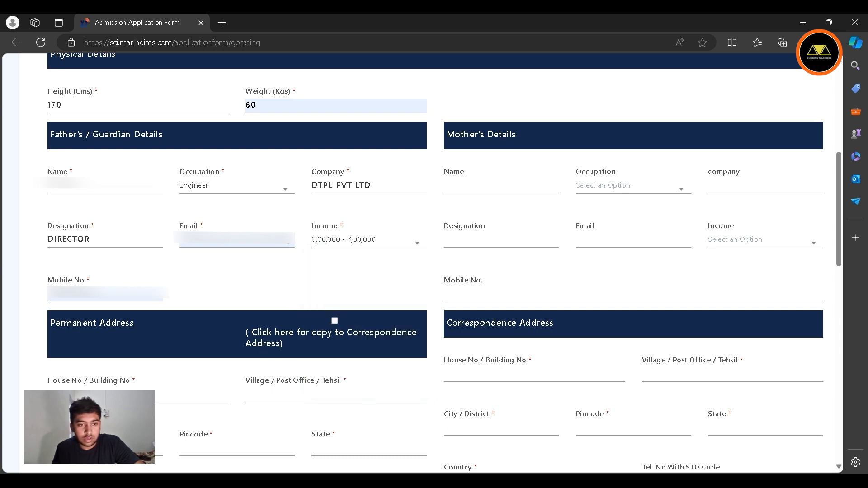
Fill in the mother's name and set her occupation to Teaching
click(502, 189)
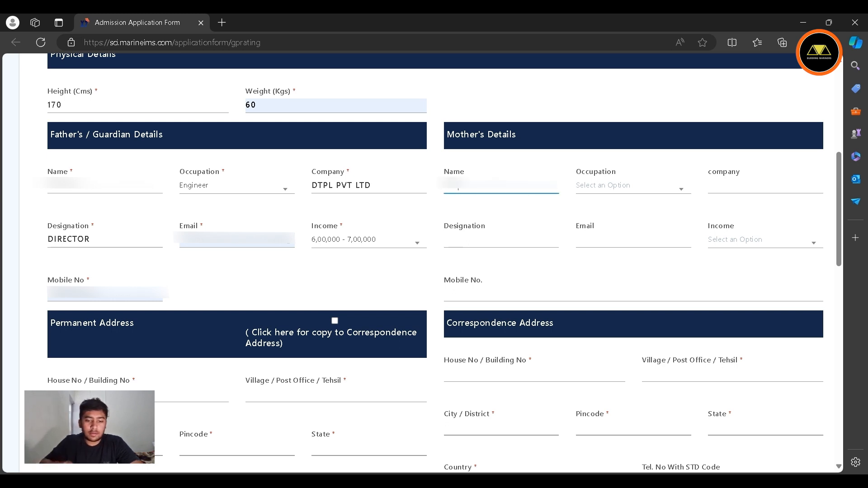
click(617, 188)
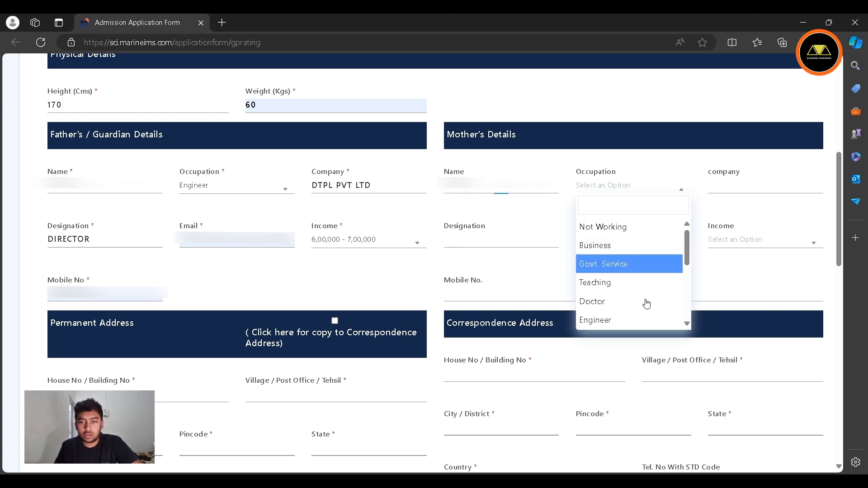
click(602, 282)
Set the mother's company to GOVT SCHOOL and her designation to TEACHER
click(748, 182)
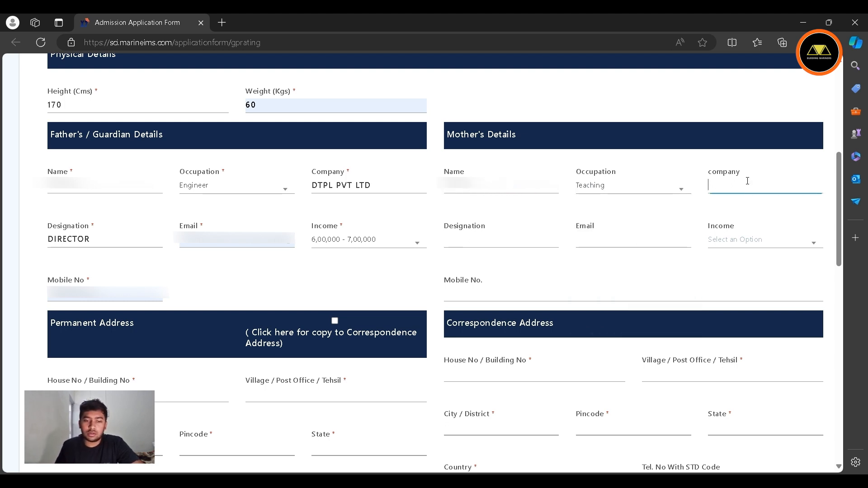
text(GO)
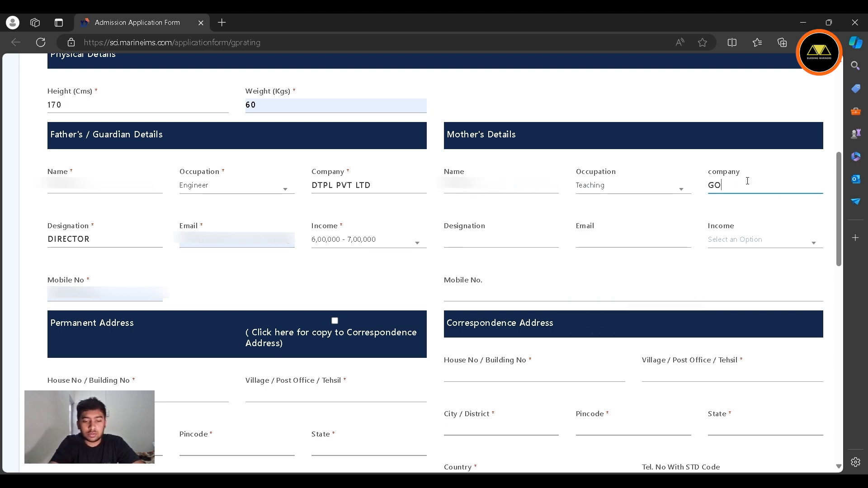
text(VT SCHOOL)
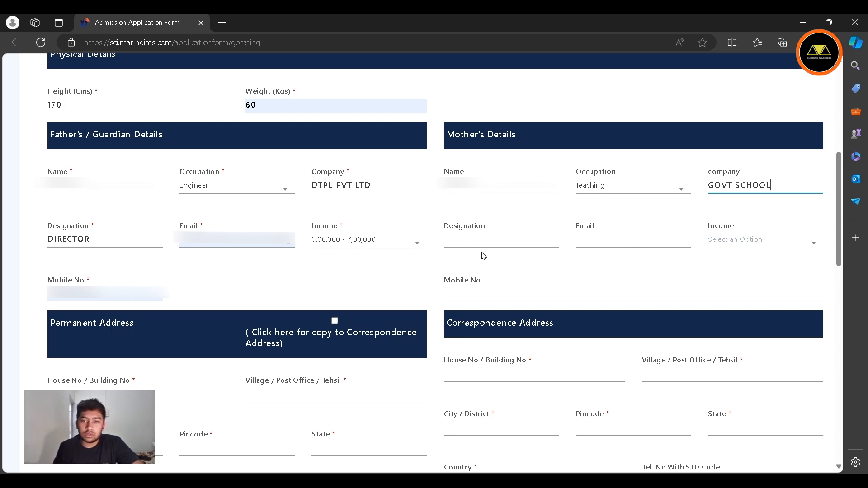
click(465, 244)
text(TEACHER)
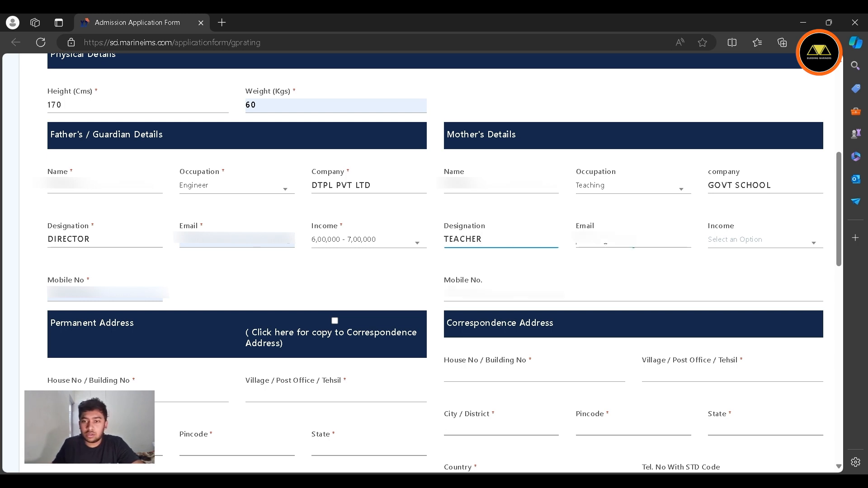
Fill in the mother's email and mobile number, and set her income to 2,00,000- 3,00,000
click(605, 242)
click(622, 326)
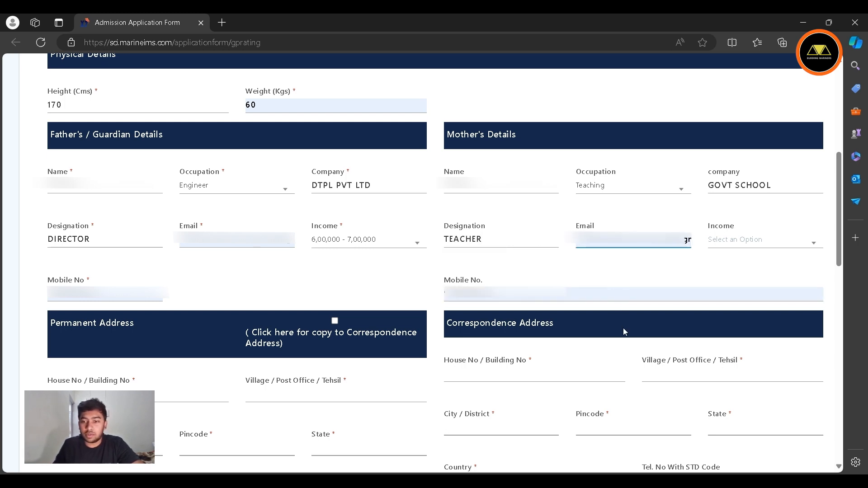
click(628, 338)
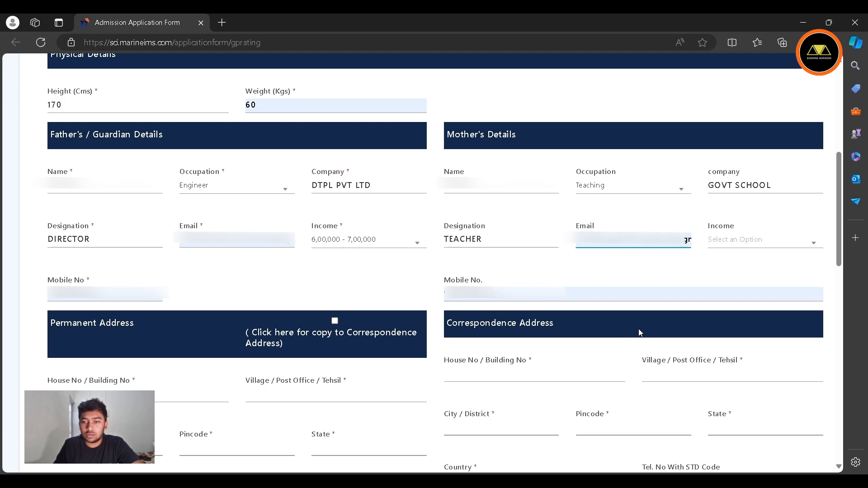
click(756, 240)
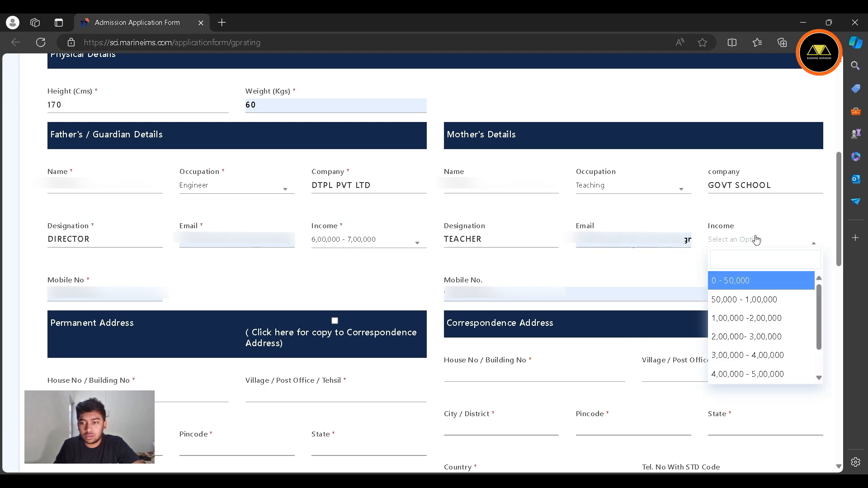
scroll(751, 334, down, 1)
scroll(749, 337, up, 1)
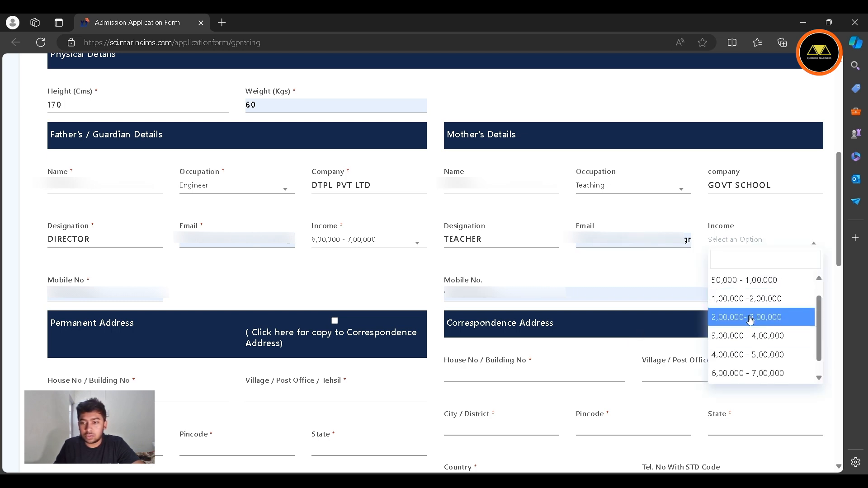
click(748, 321)
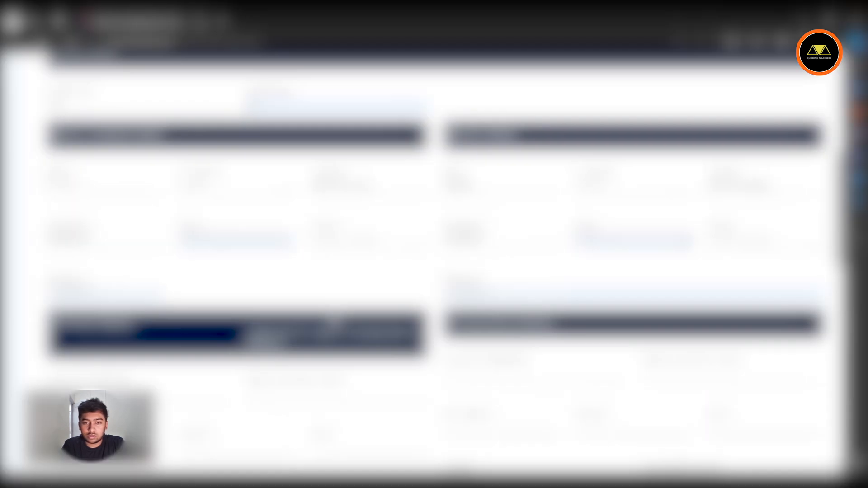
Fill in the house or building number and the village / post office / tehsil of the permanent address
scroll(434, 263, down, 3)
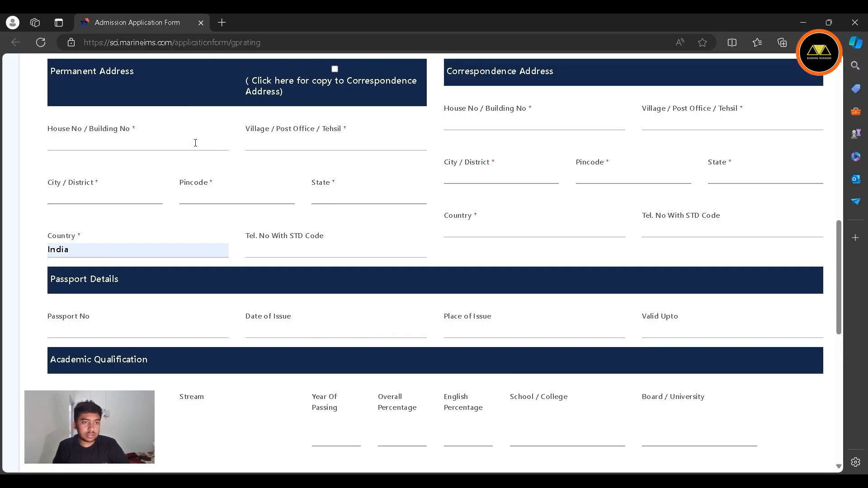
click(196, 143)
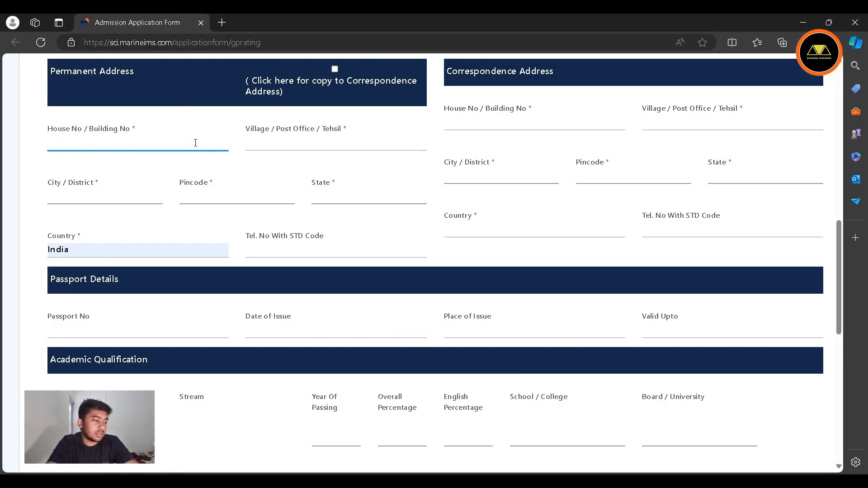
text(H)
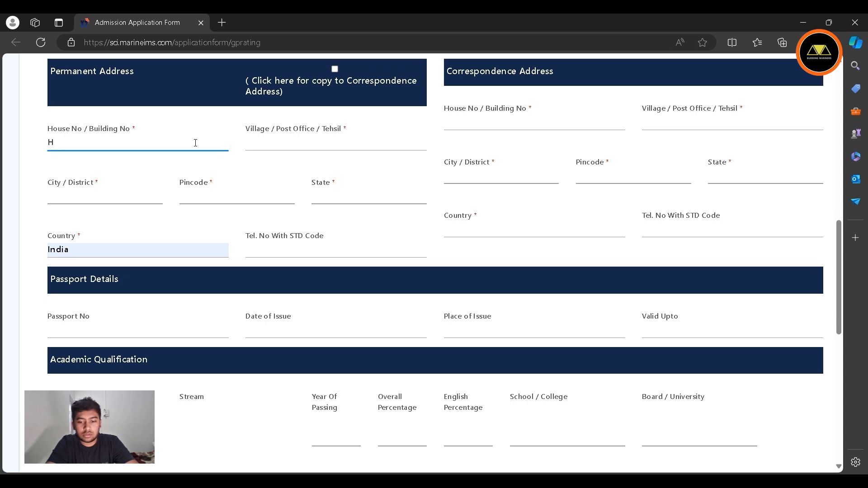
key(BackSpace)
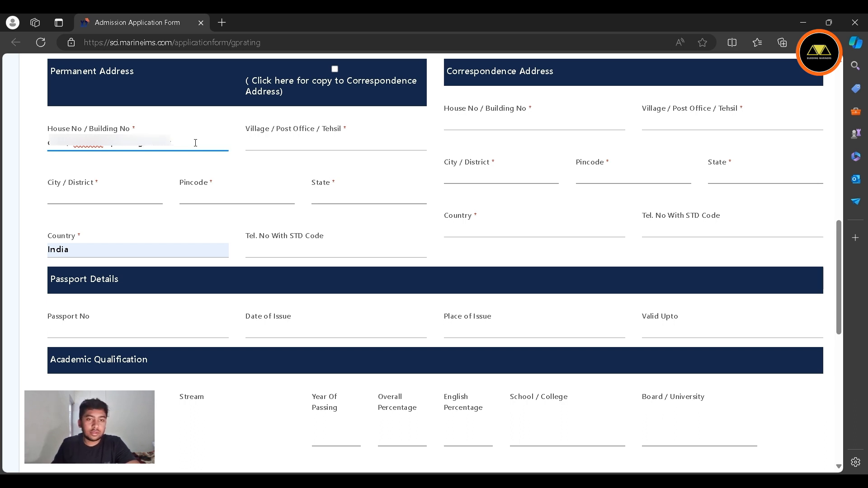
click(248, 141)
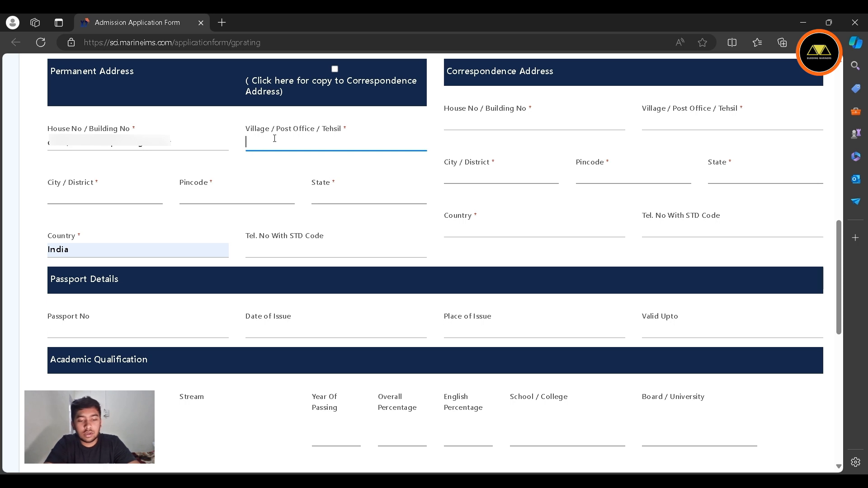
text(thane)
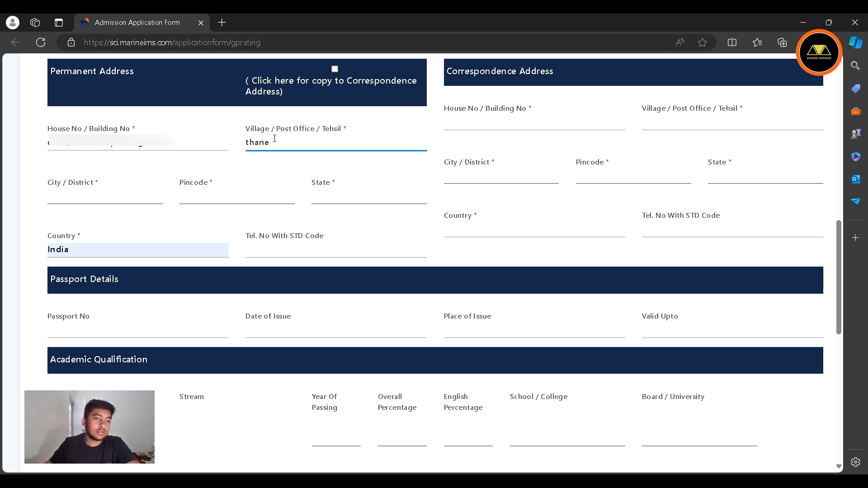
Fill in the city or district and state of the permanent address and correct its postal pincode
click(140, 191)
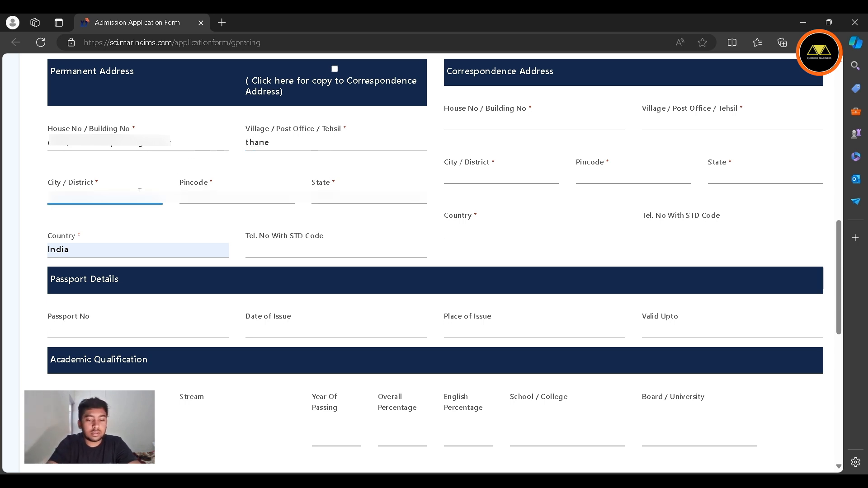
text(t)
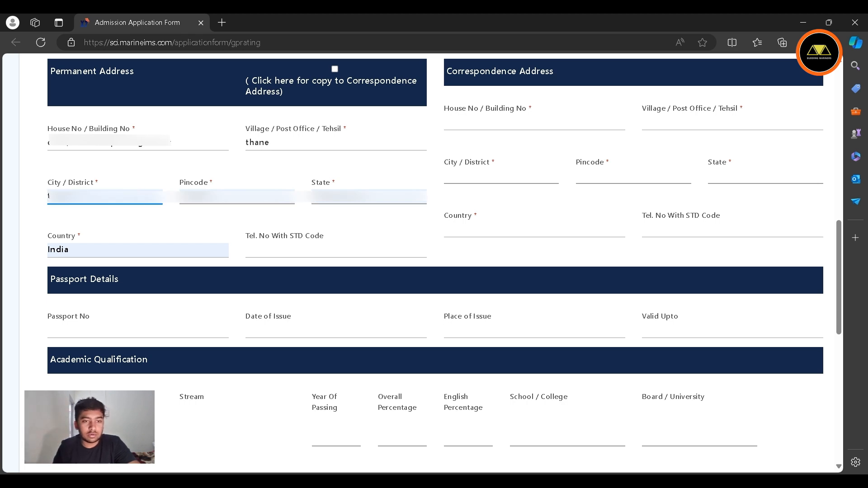
click(206, 197)
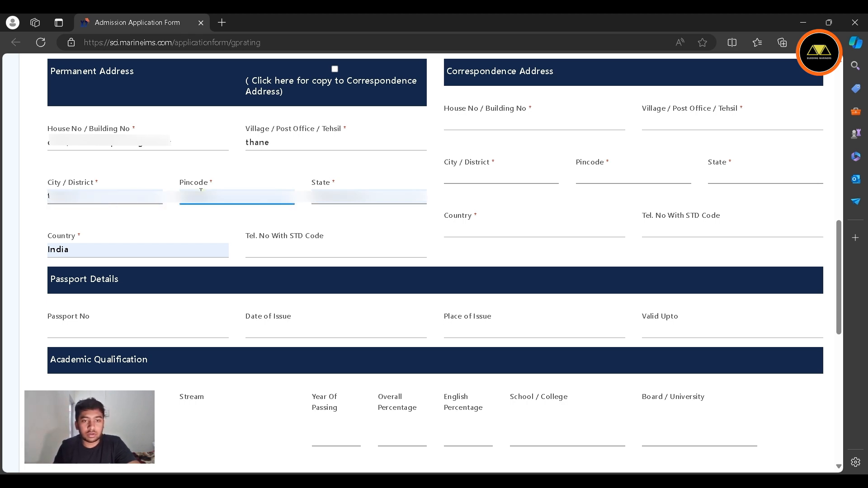
key(BackSpace)
key(BackSpace)
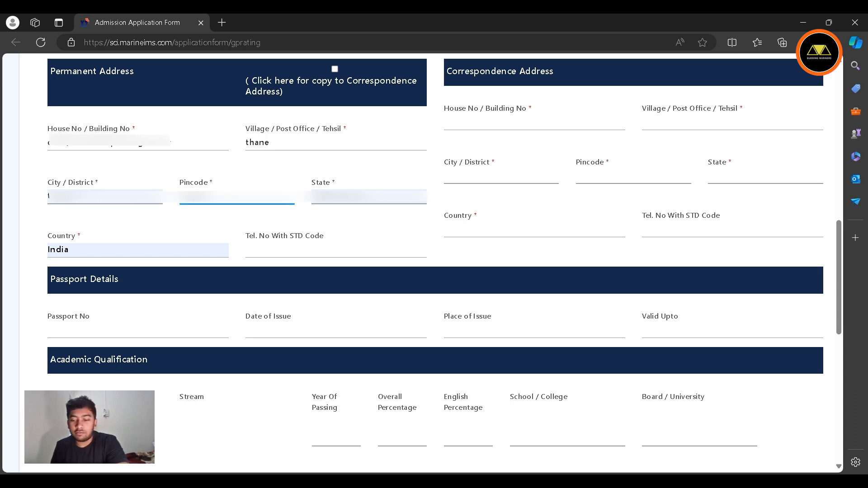
click(300, 248)
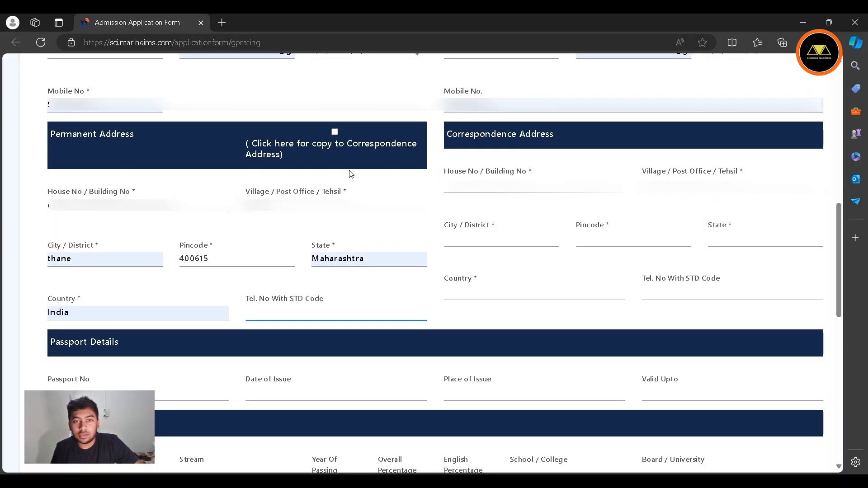
Try to copy the permanent address into the correspondence address
click(335, 132)
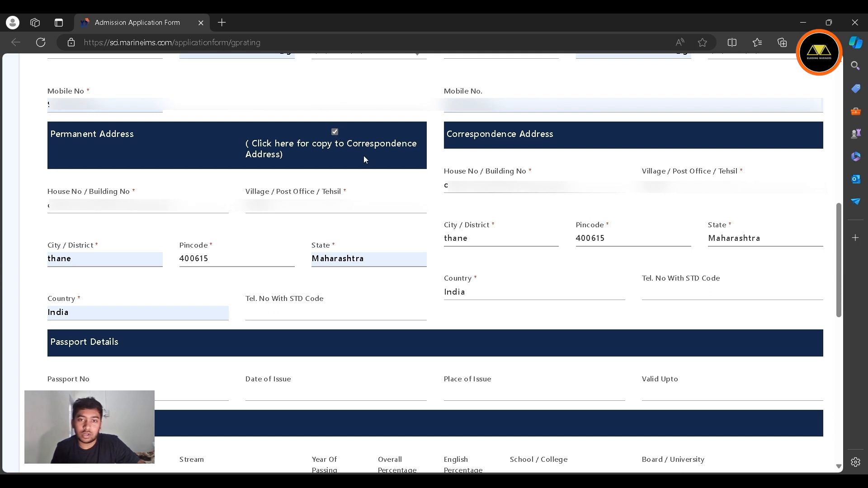
click(335, 132)
click(335, 132)
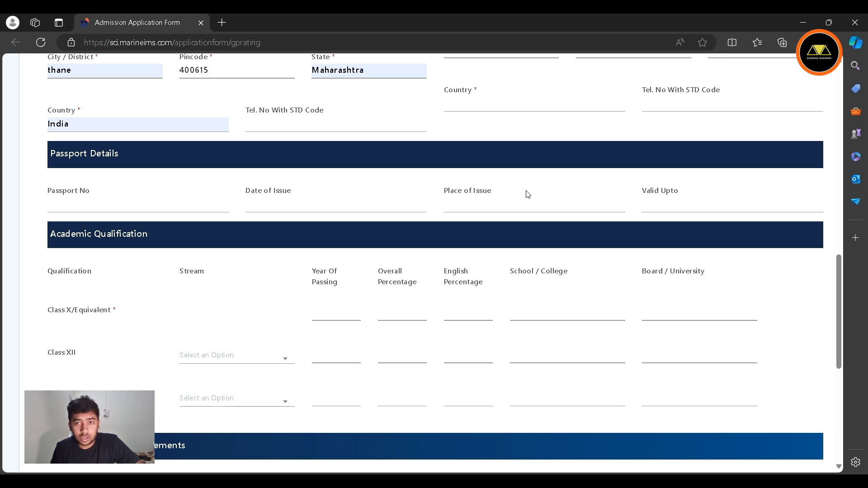
Examine the passport fields for number, date of issue, place of issue and validity, leaving them blank
scroll(528, 195, down, 1)
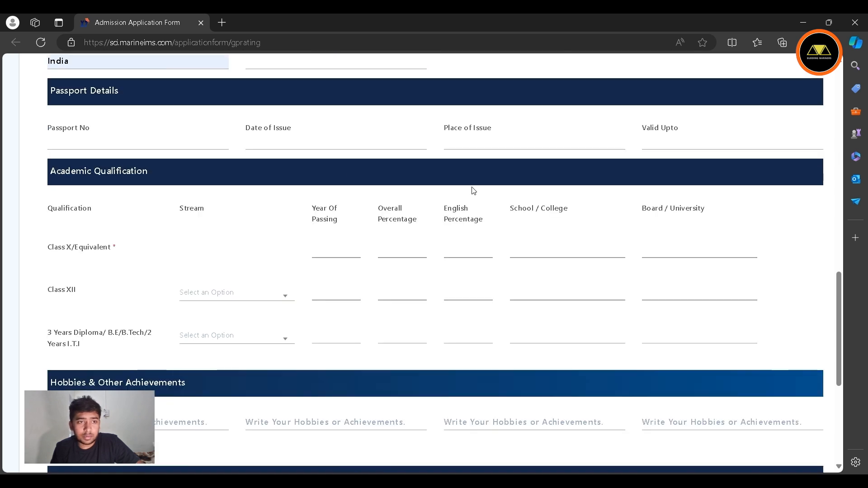
click(107, 142)
key(Tab)
key(Tab)
key(Tab)
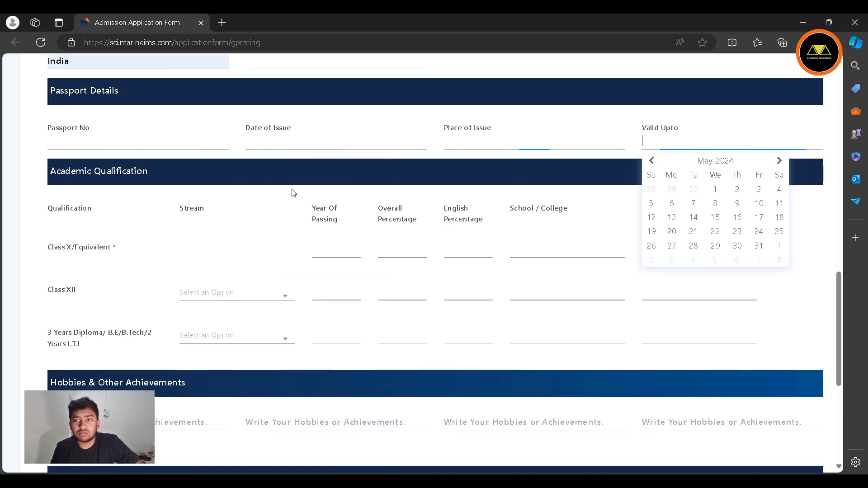
click(108, 142)
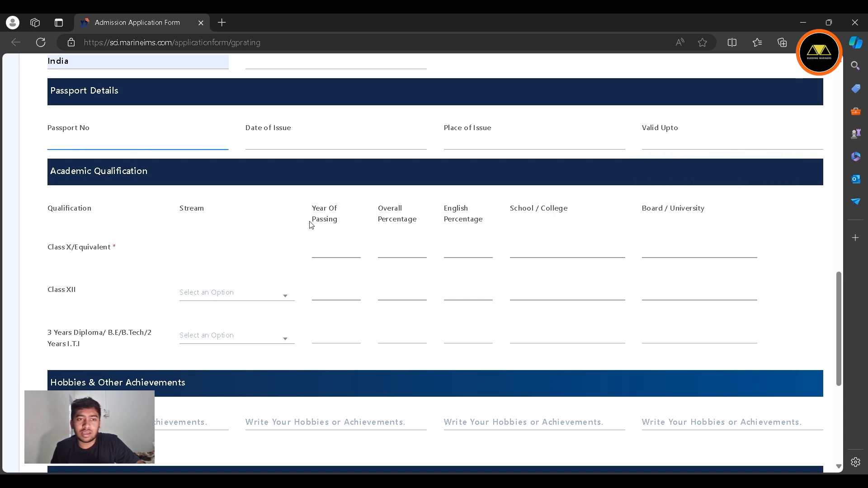
scroll(294, 238, down, 1)
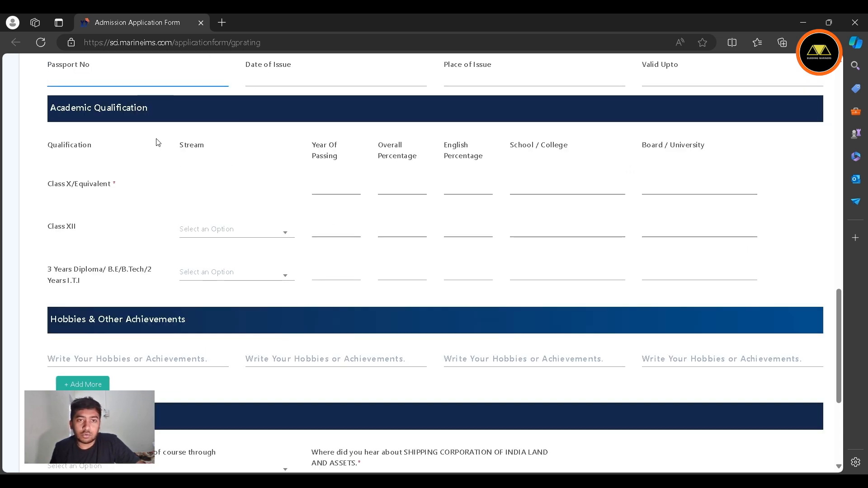
scroll(158, 163, up, 1)
click(281, 141)
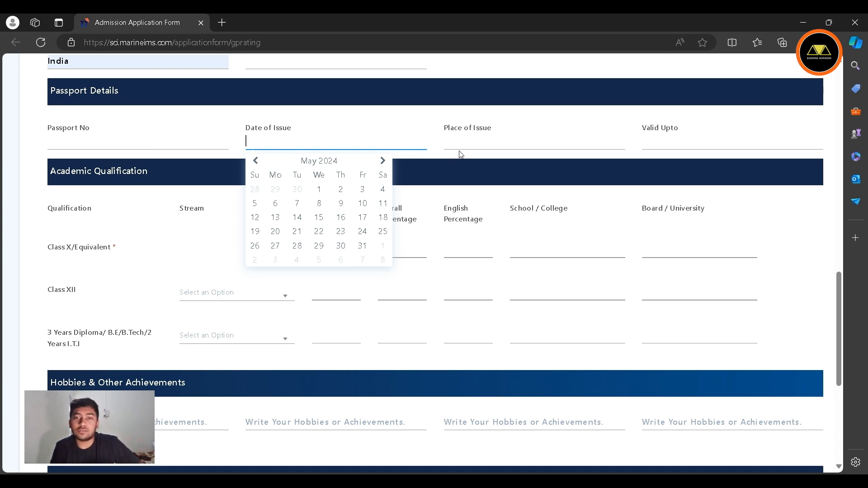
click(470, 137)
click(713, 131)
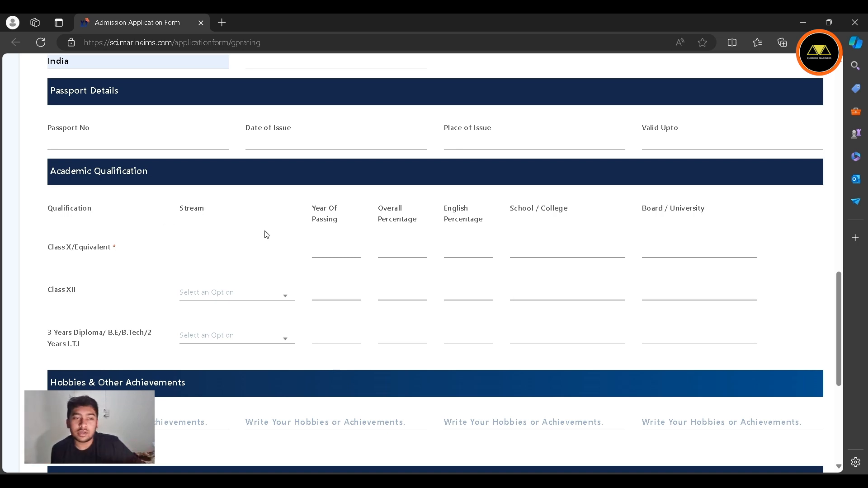
In the Class X row, set the year of passing to 2021, overall percentage to 85 and English percentage to 90
scroll(264, 260, down, 1)
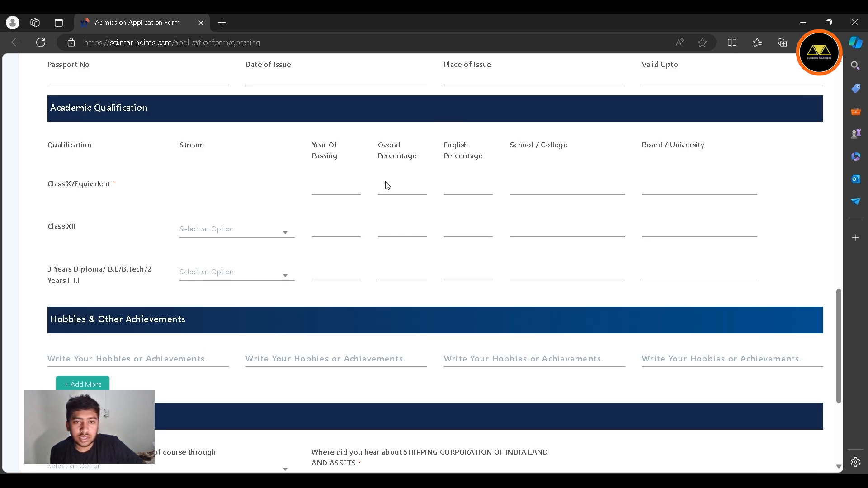
click(310, 185)
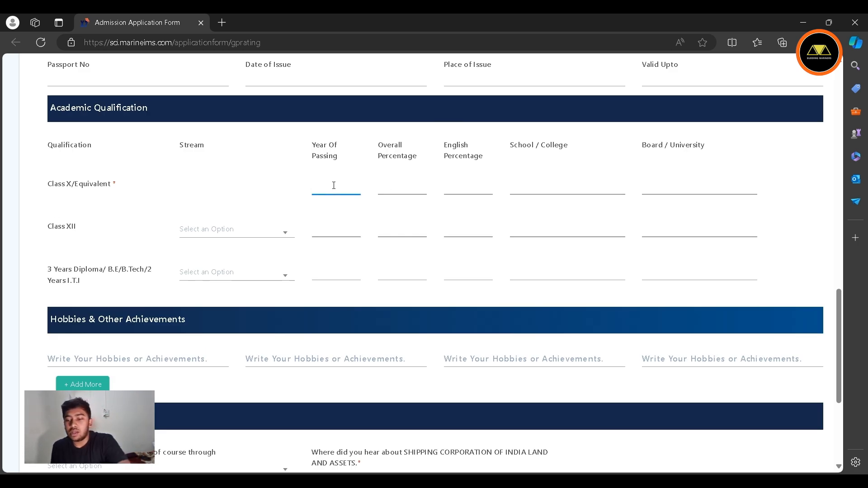
text(202)
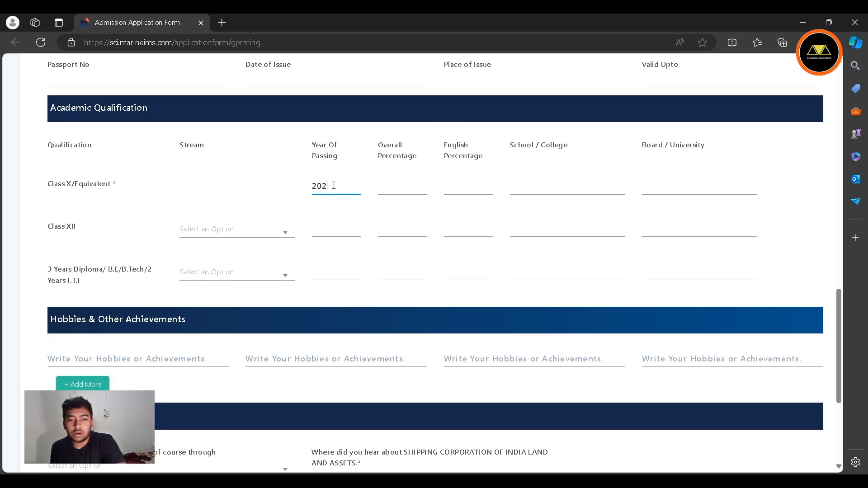
text(1)
click(398, 190)
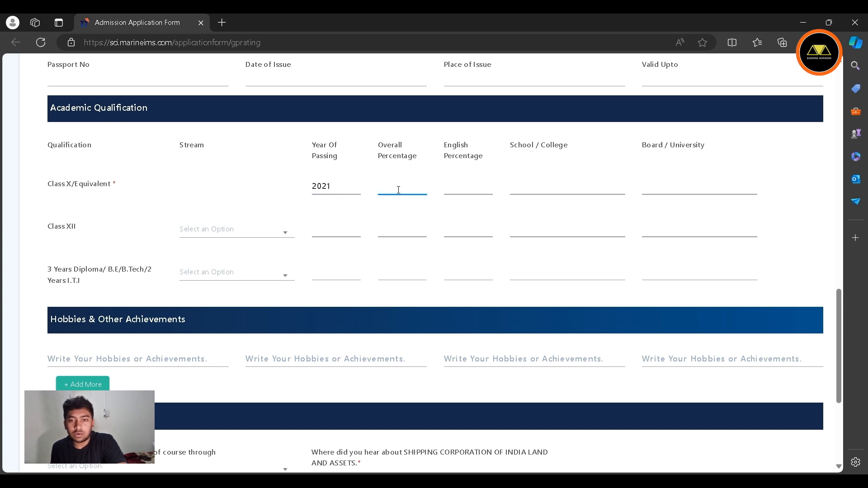
text(85)
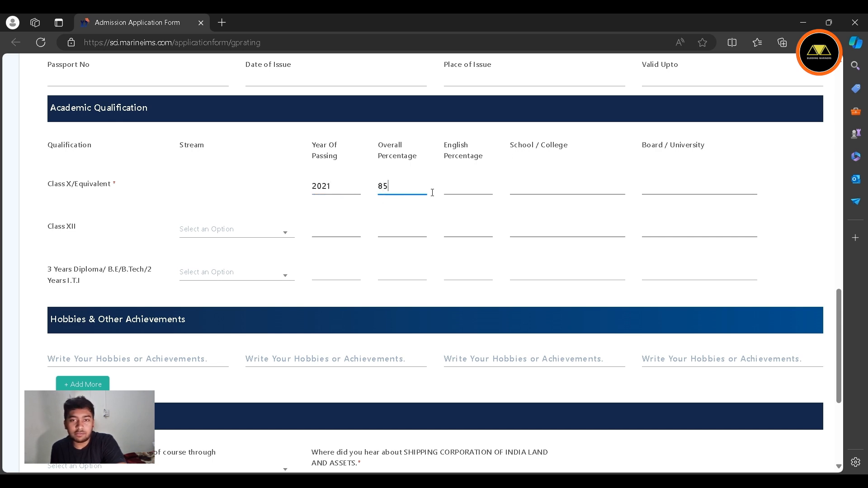
click(480, 184)
text(90)
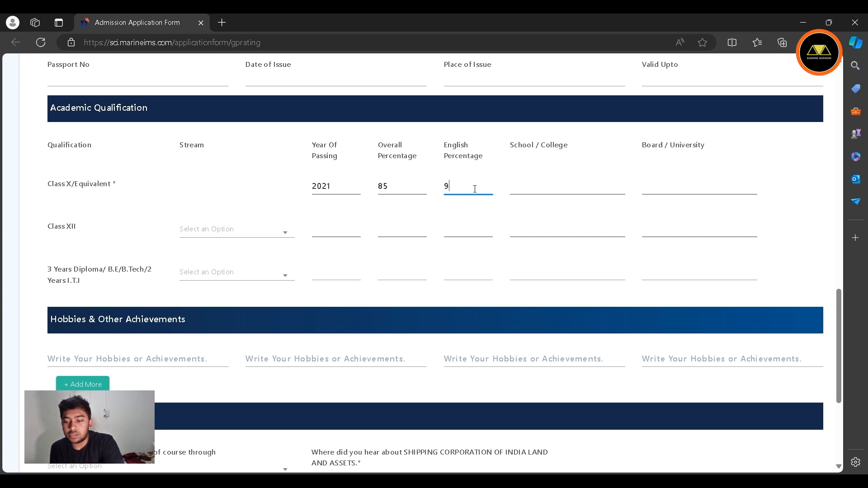
Enter DCA as the Class X school and CBSE as its board
click(545, 183)
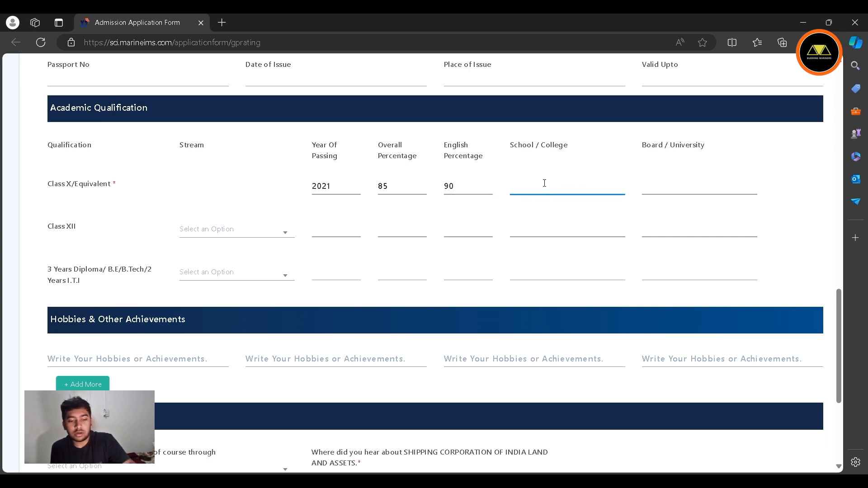
text(dx)
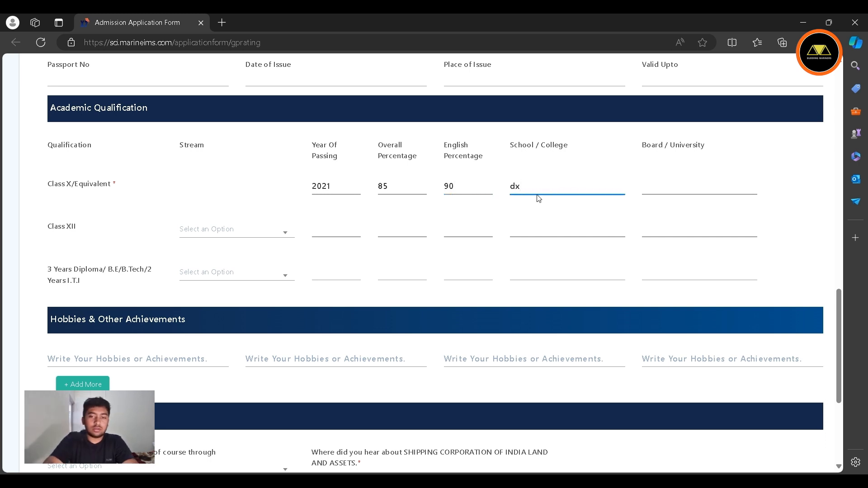
key(BackSpace)
key(BackSpace)
text(DCA)
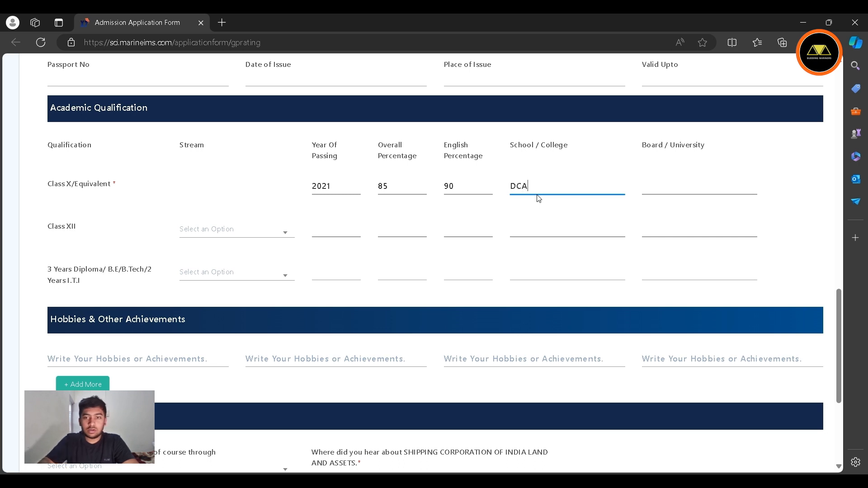
click(677, 187)
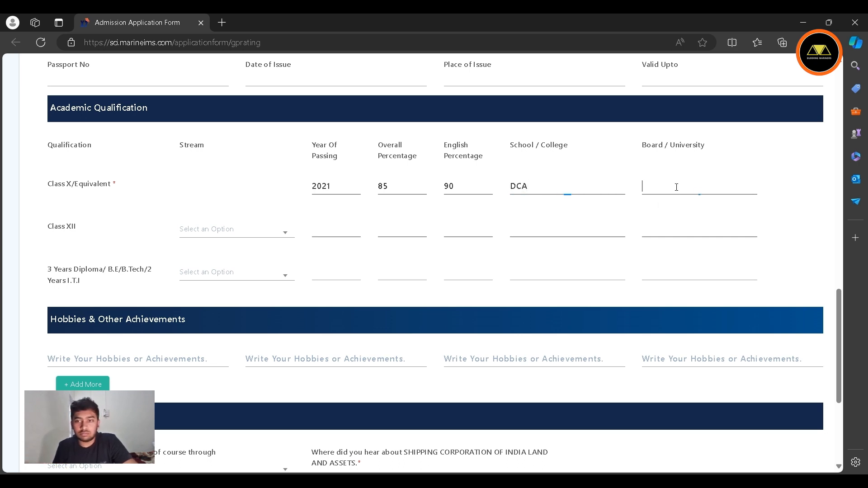
text(CBSE)
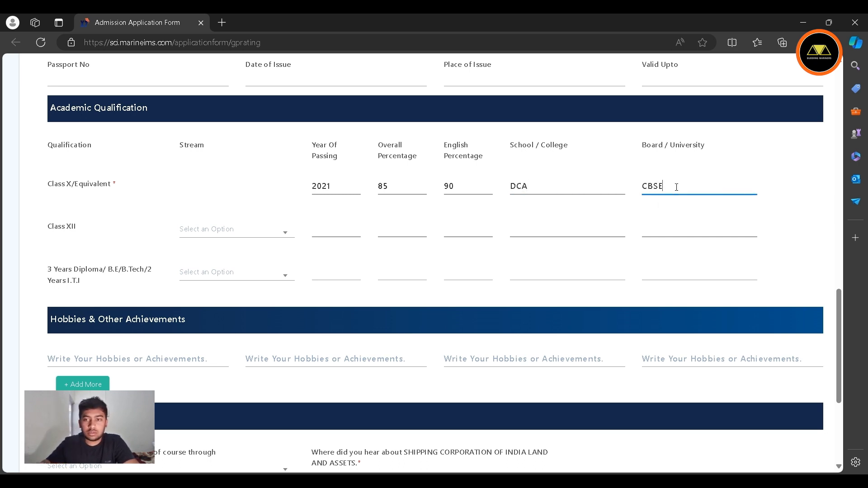
Set the Class XII stream to Science and its year of passing to 2023
click(337, 229)
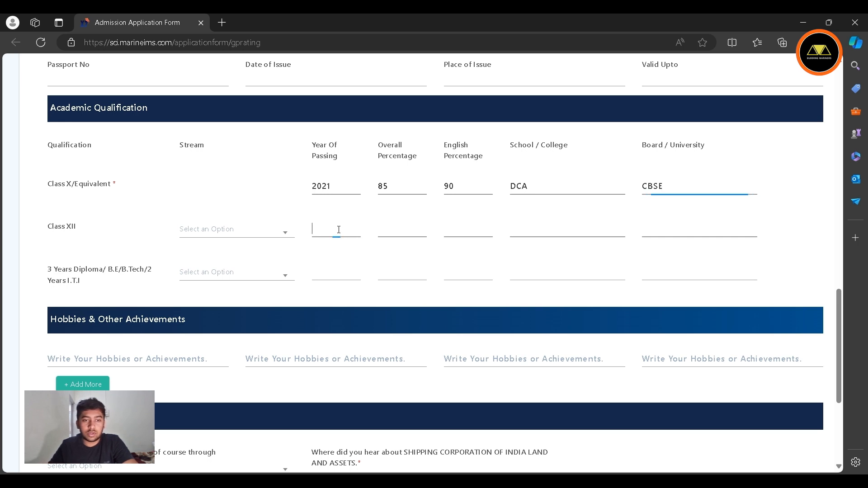
click(285, 238)
click(238, 308)
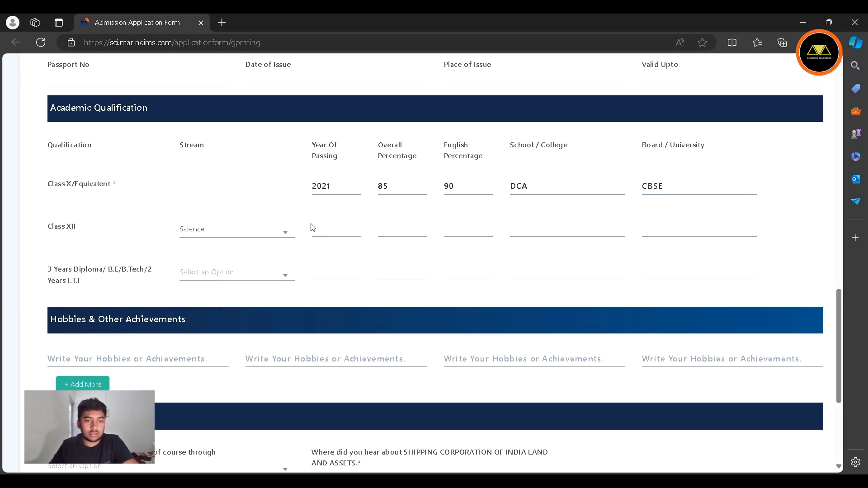
click(279, 235)
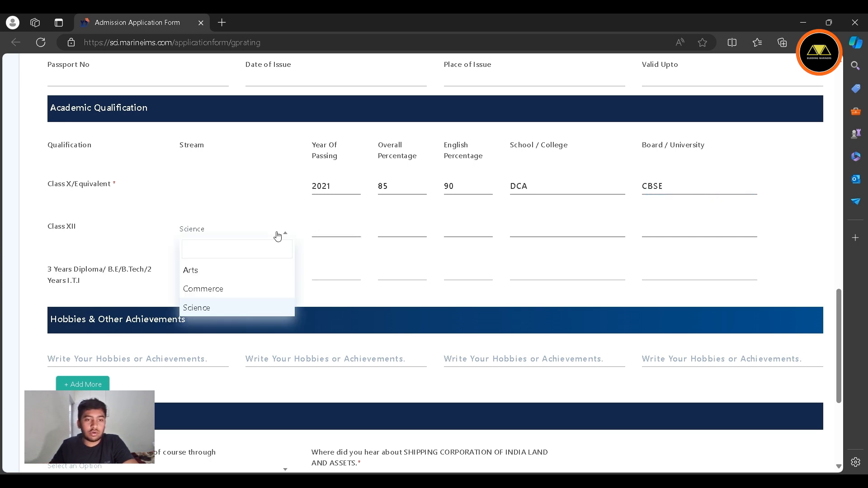
click(267, 309)
click(336, 225)
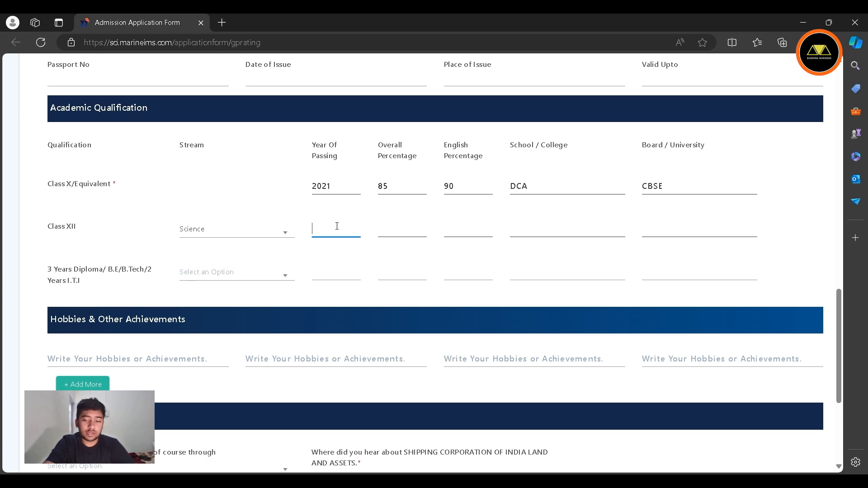
text(2023)
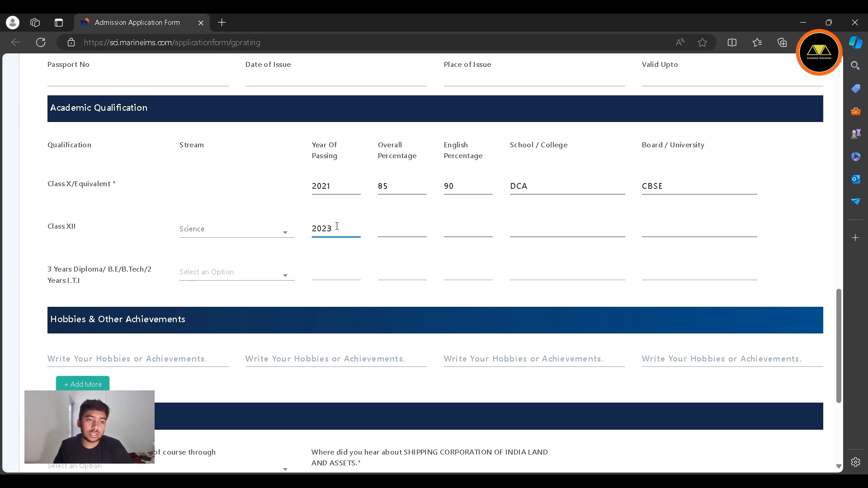
click(258, 234)
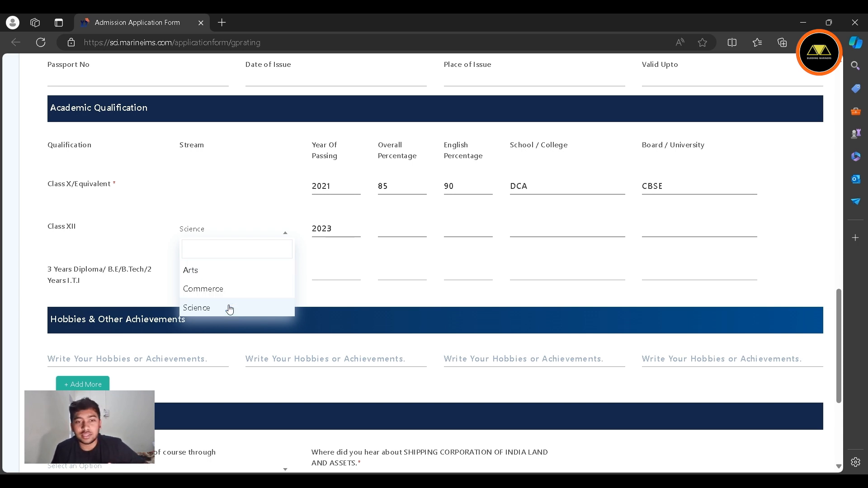
click(209, 310)
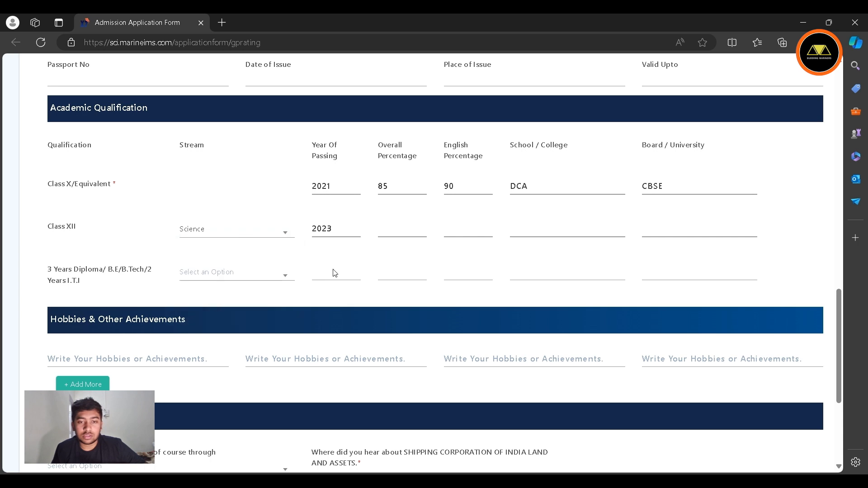
Complete the Class XII row with overall percentage 88, English percentage 92, school DCA and board CBSE
click(398, 229)
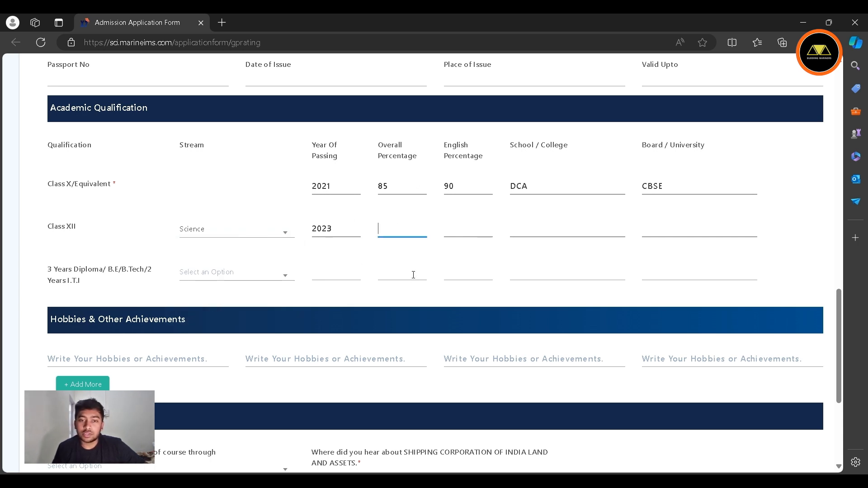
text(88)
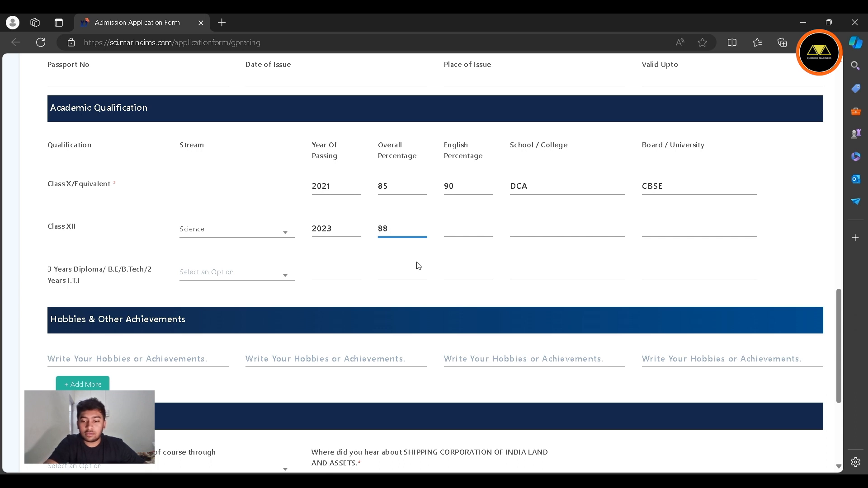
click(488, 225)
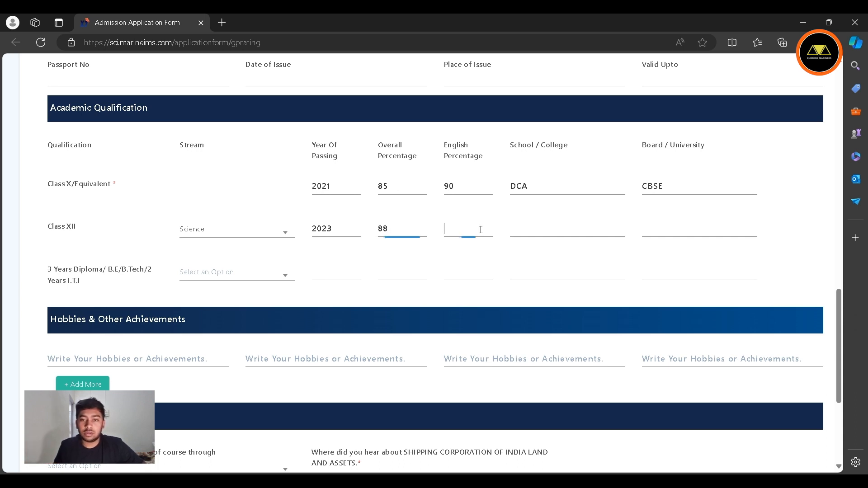
text(92)
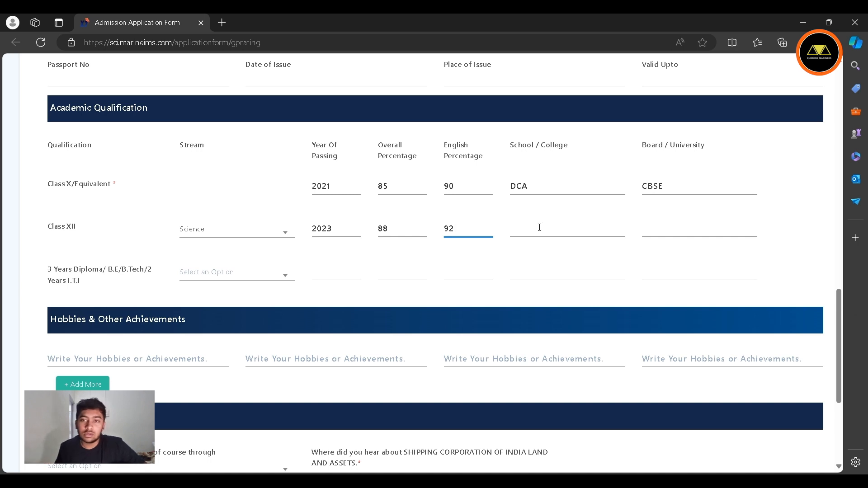
text(DCA)
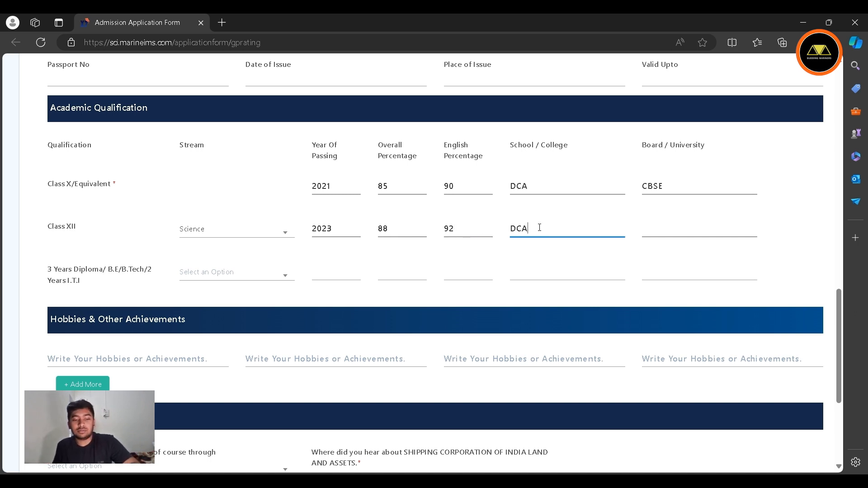
click(683, 226)
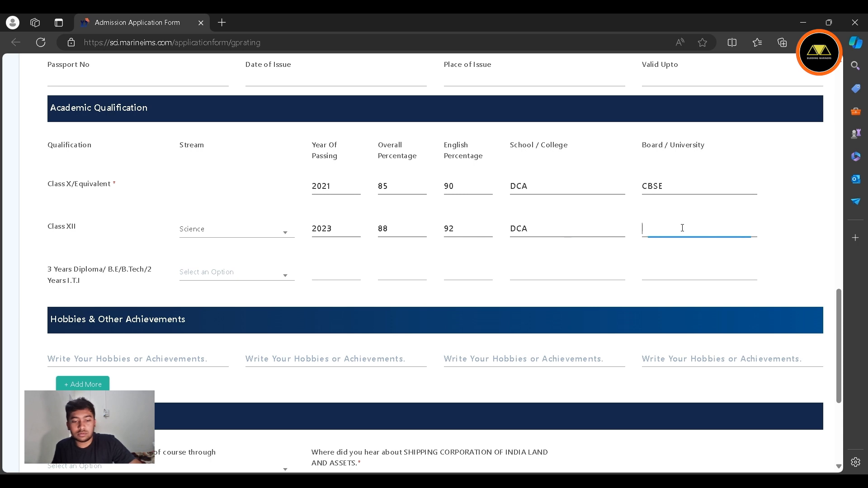
text(CBSE)
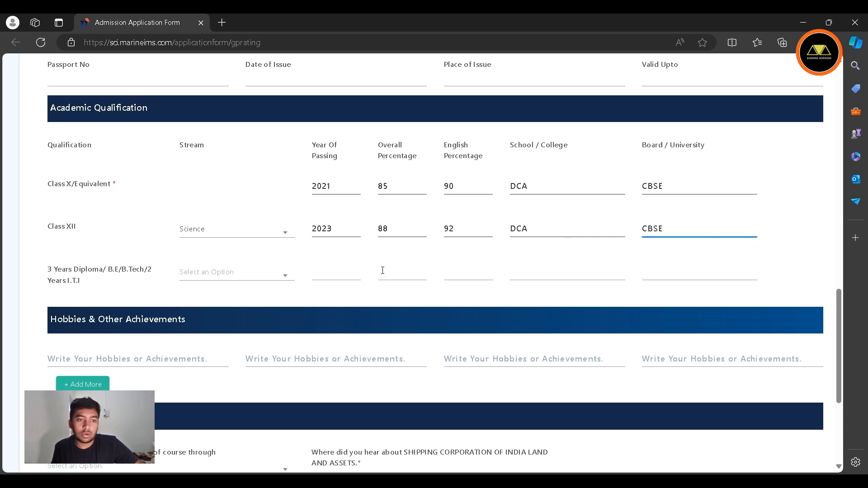
scroll(113, 281, down, 2)
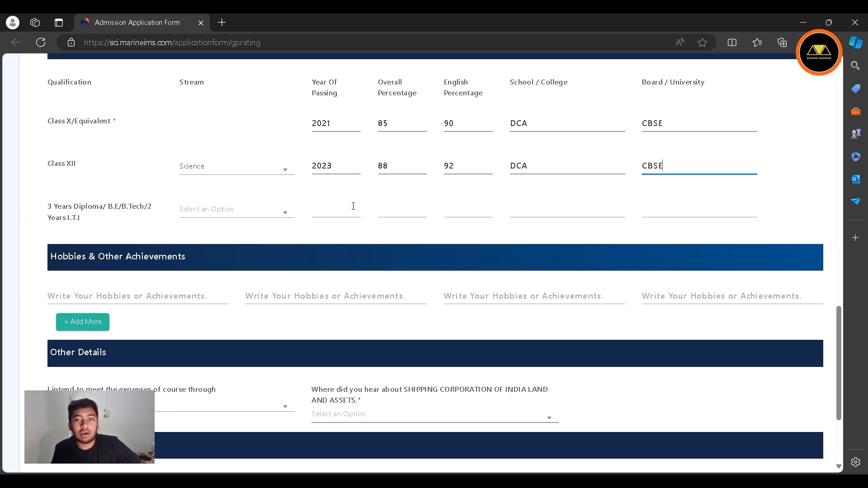
scroll(285, 247, down, 1)
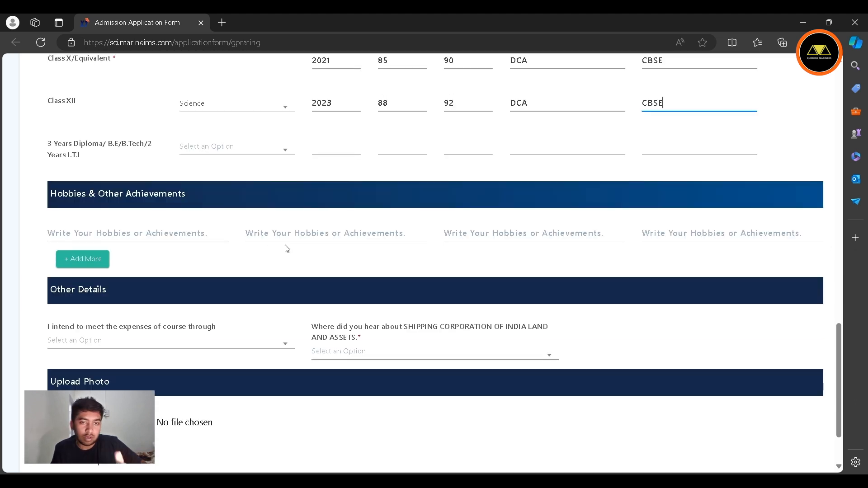
Enter BOXING as the only entry in the first hobbies and achievements field
scroll(209, 226, down, 1)
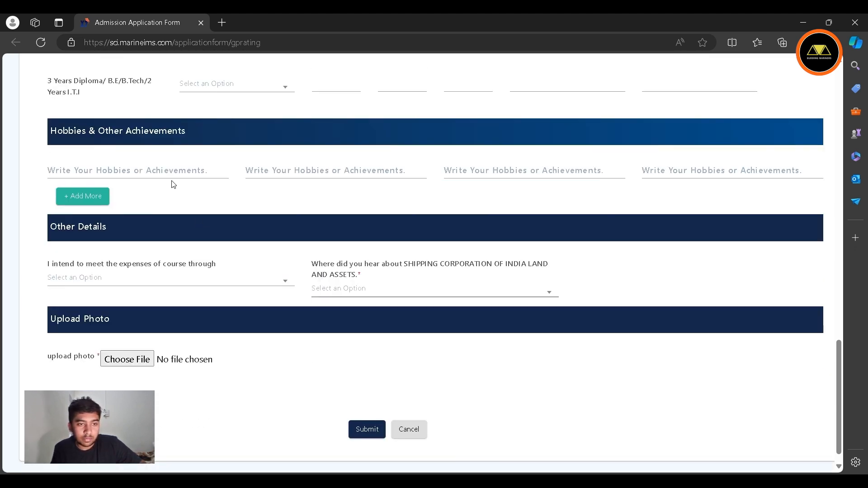
click(166, 169)
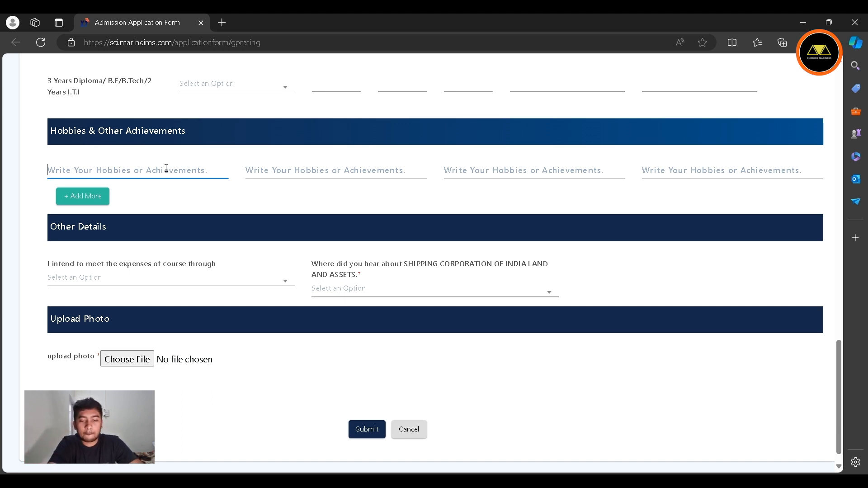
text(BOXING)
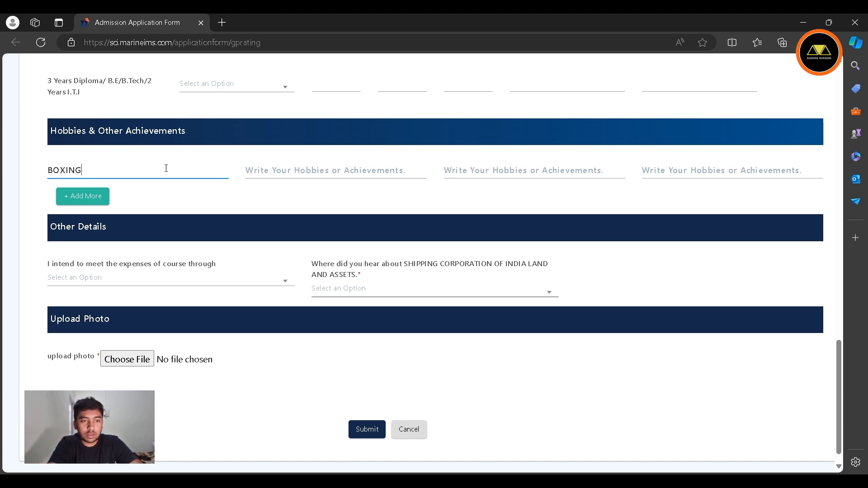
text(, SWI)
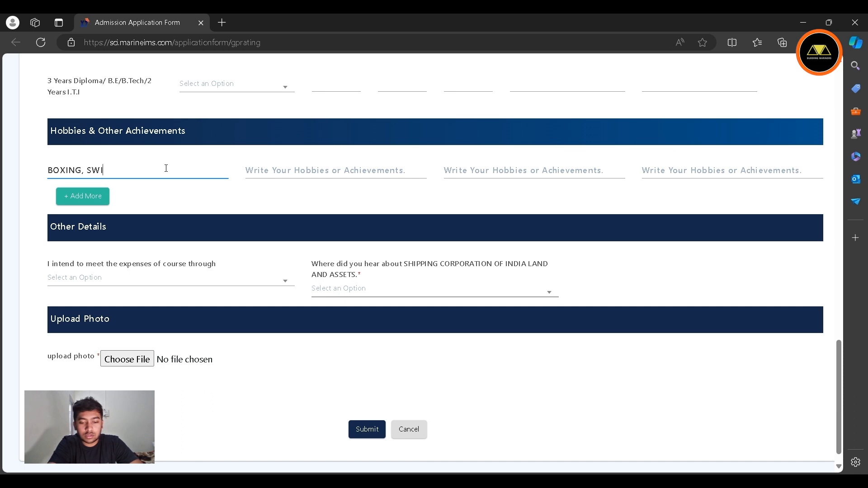
text(MMING)
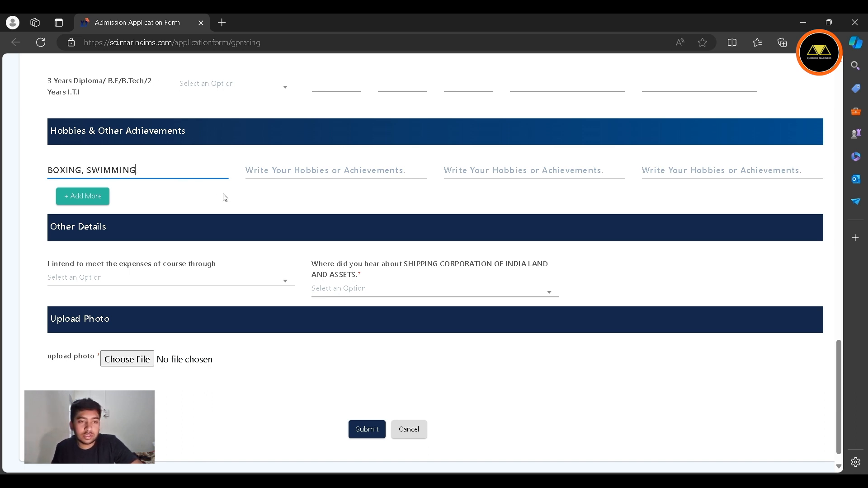
key(BackSpace)
key(BackSpace)
key(BackSpace)
key(BackSpace)
key(BackSpace)
key(BackSpace)
key(BackSpace)
key(BackSpace)
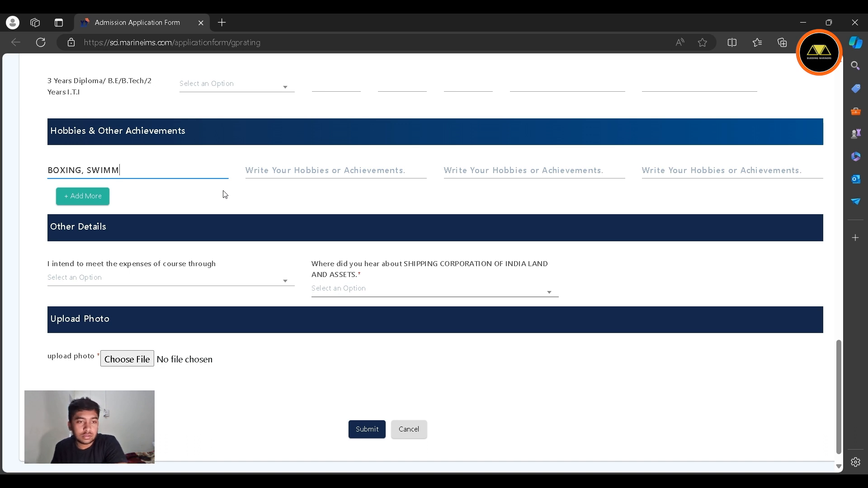
Enter SWIMMING in the second hobbies and achievements field
click(277, 167)
text(SWIMMIN)
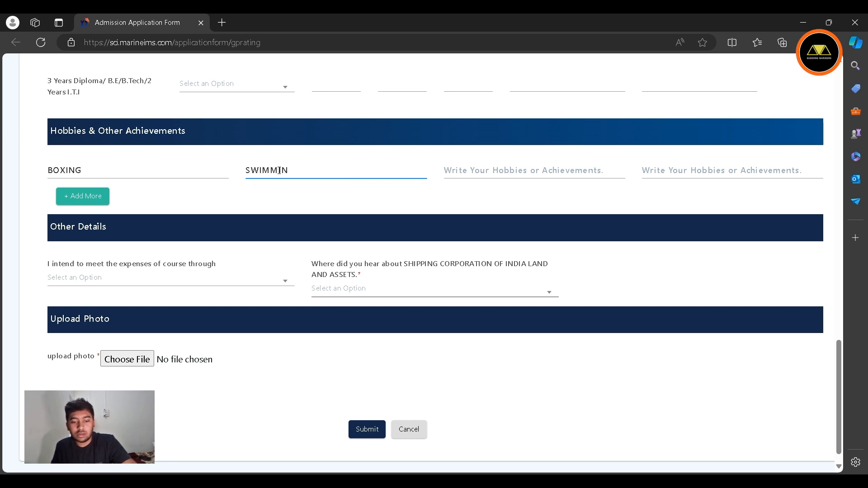
text(G)
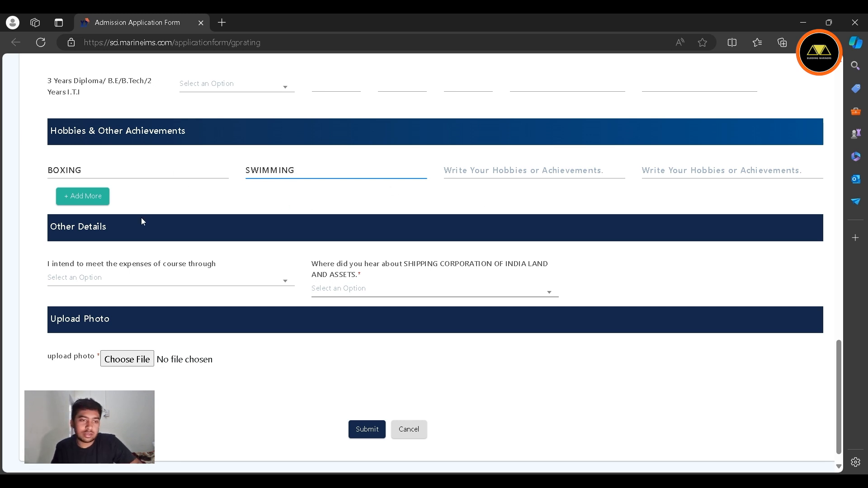
Under Other Details, set the course expenses source to Relative Resources and where the institute was heard about to Internet
scroll(140, 221, down, 1)
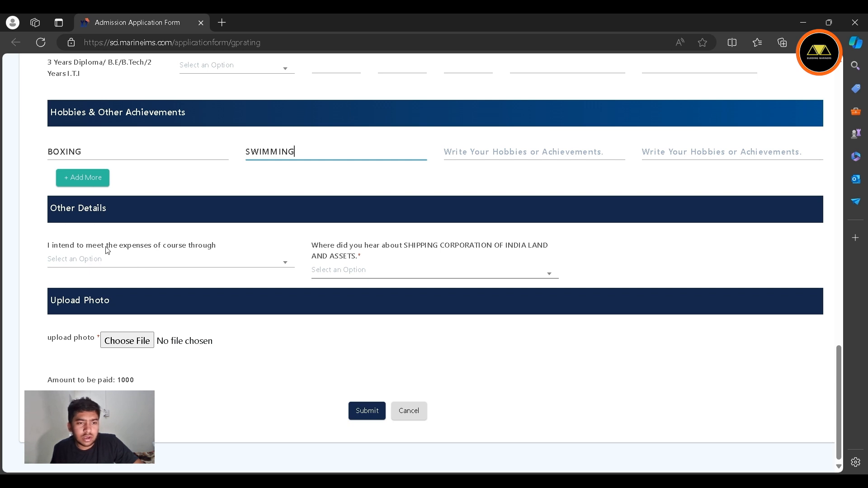
click(262, 262)
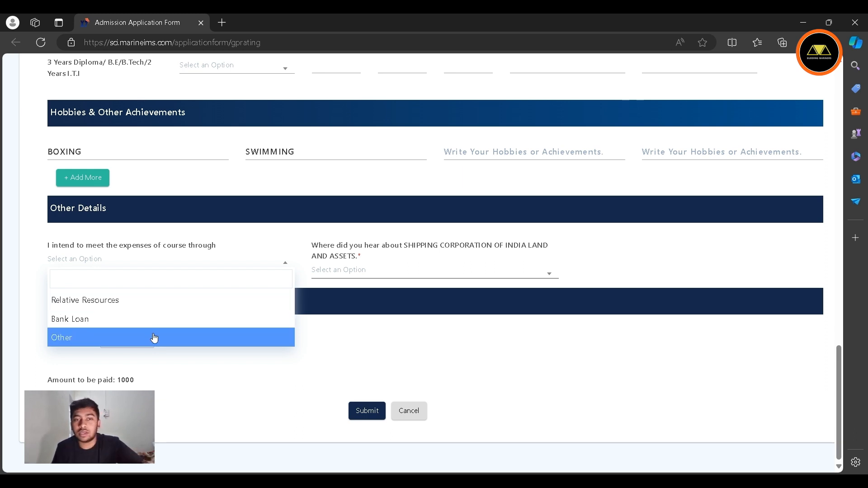
click(161, 302)
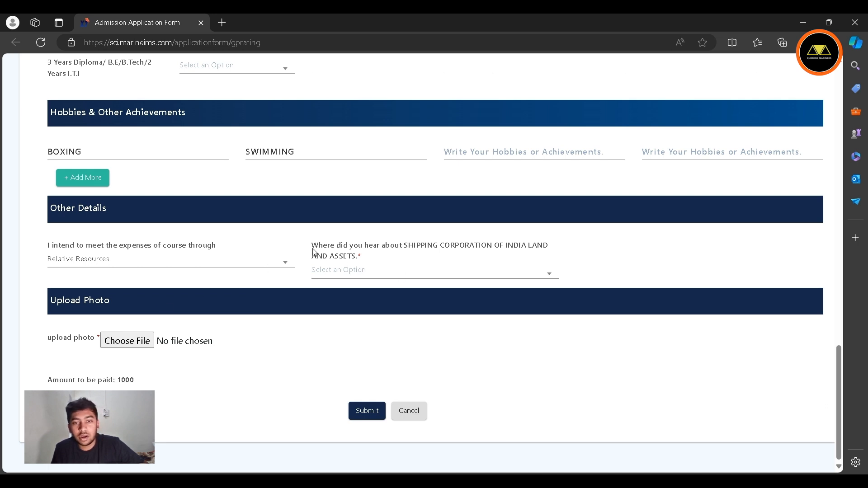
click(499, 277)
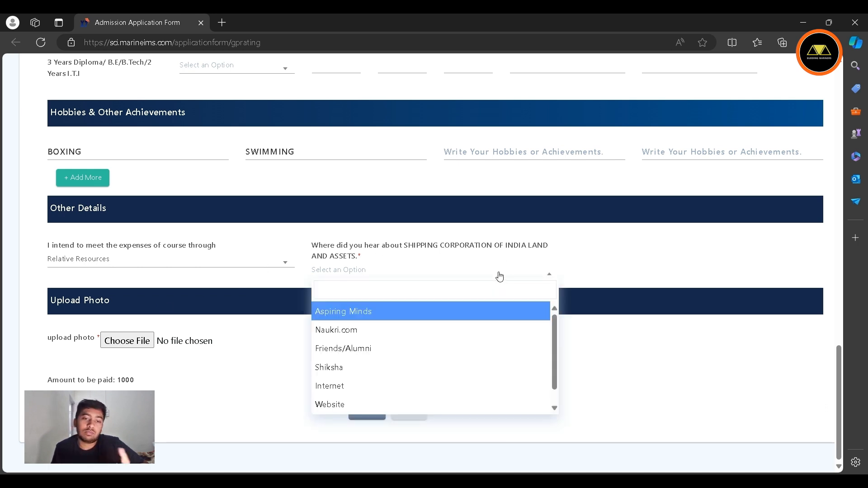
click(417, 388)
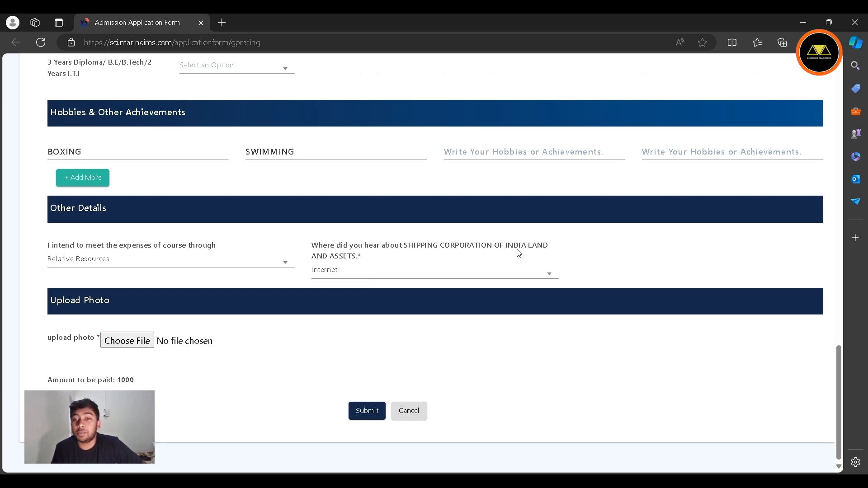
click(346, 271)
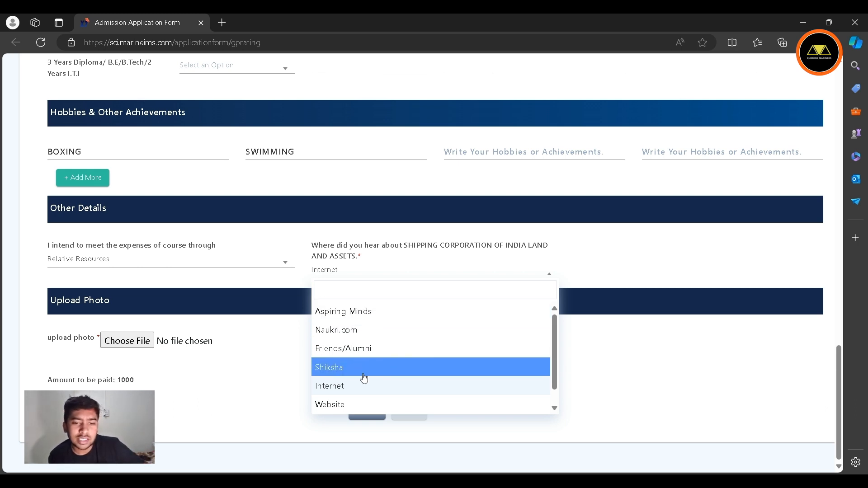
click(361, 390)
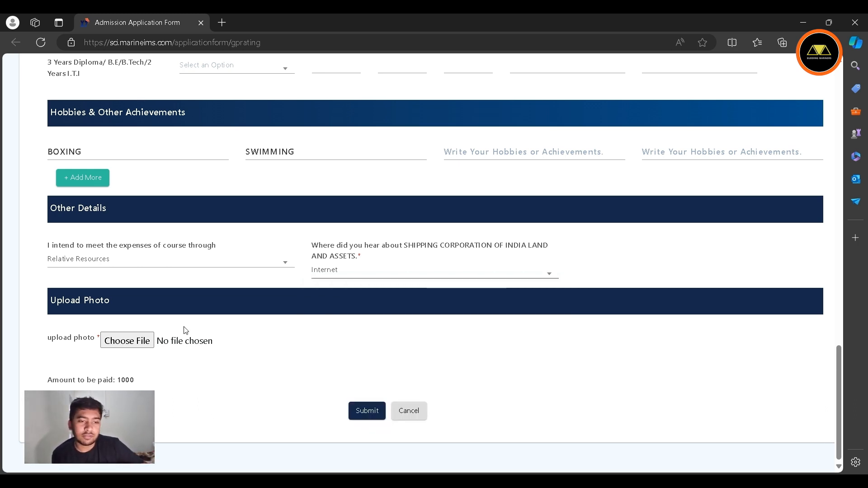
Attach the applicant's signature JPG in the photo upload field and try to submit the application
click(140, 343)
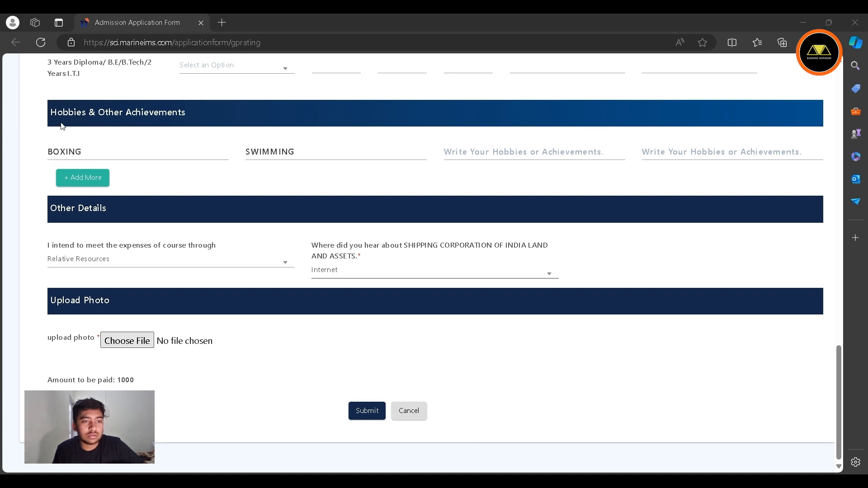
click(332, 268)
scroll(166, 375, down, 1)
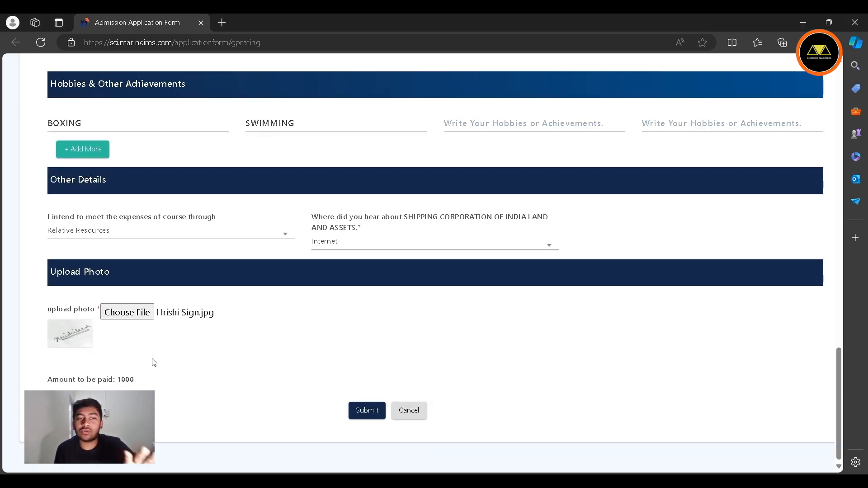
click(367, 410)
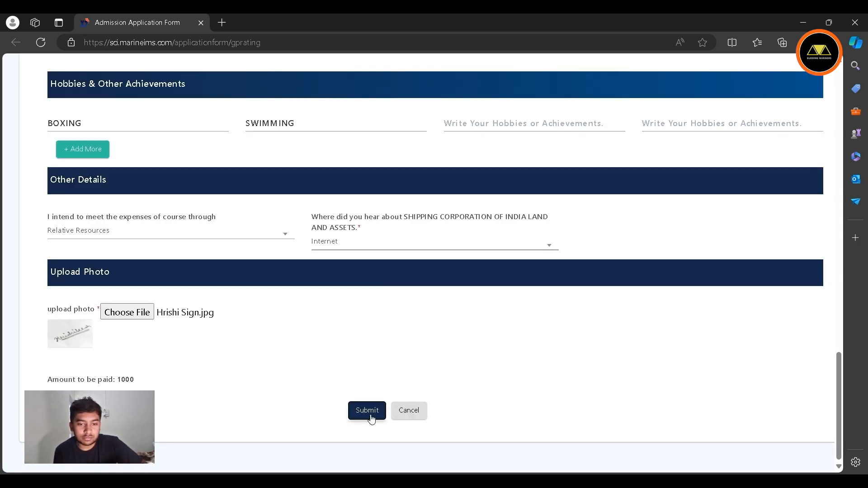
Copy the permanent address to the correspondence address and submit the application form again
scroll(391, 393, up, 10)
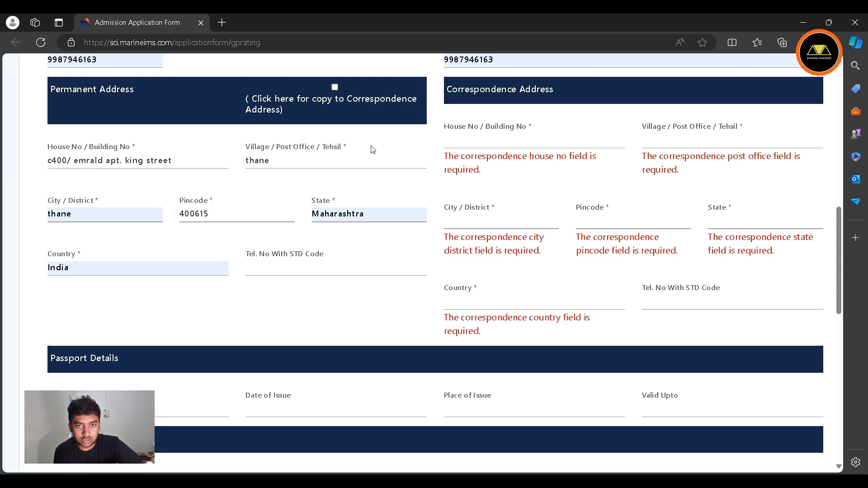
click(335, 87)
scroll(381, 109, down, 10)
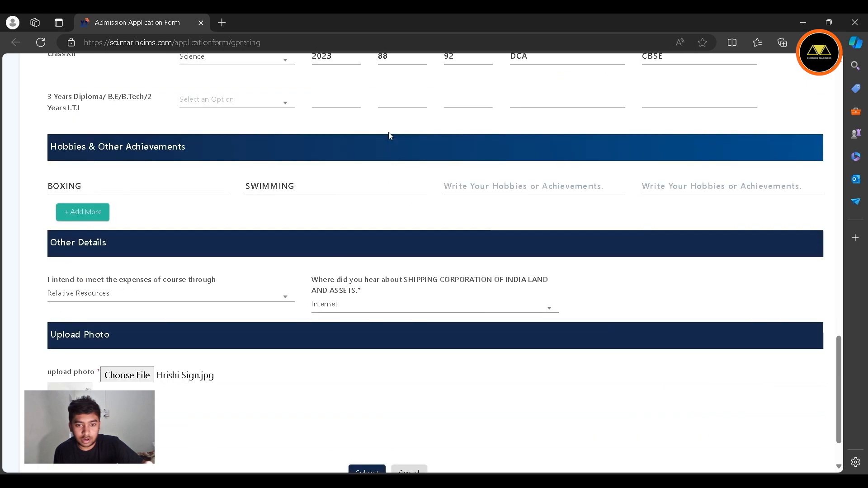
click(365, 411)
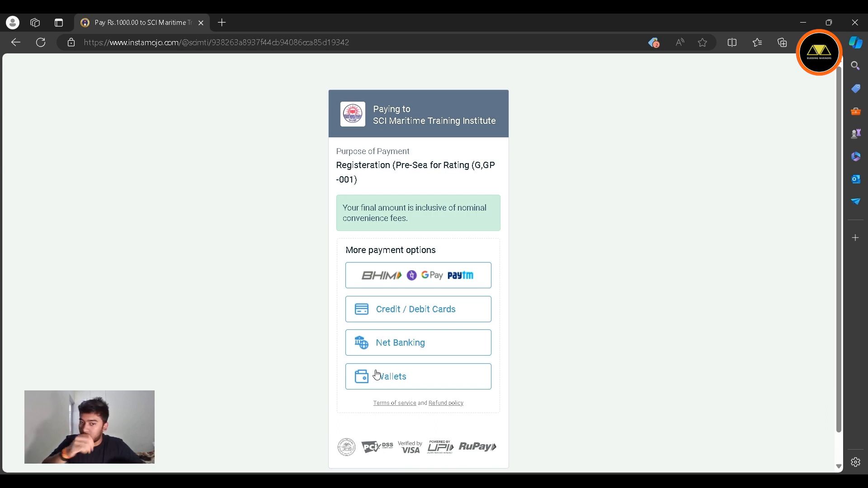
Choose UPI (BHIM, GPay, Paytm) as the registration fee payment method and review the QR code payment page
click(403, 276)
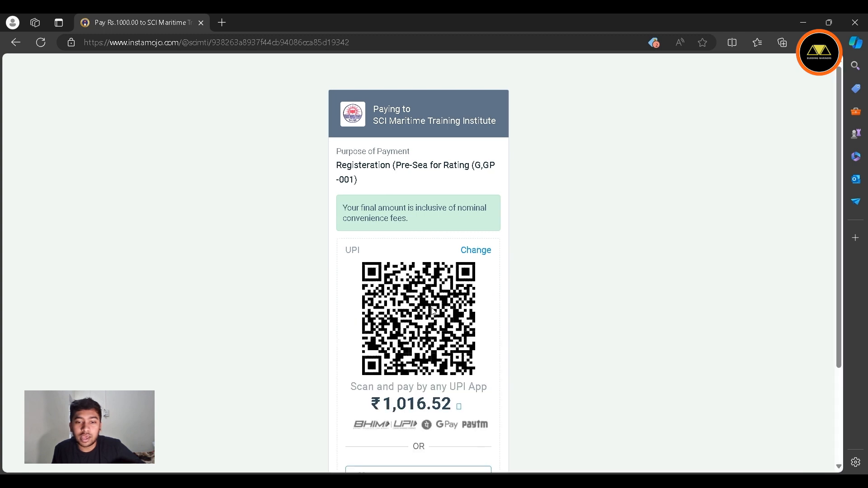
scroll(434, 335, down, 3)
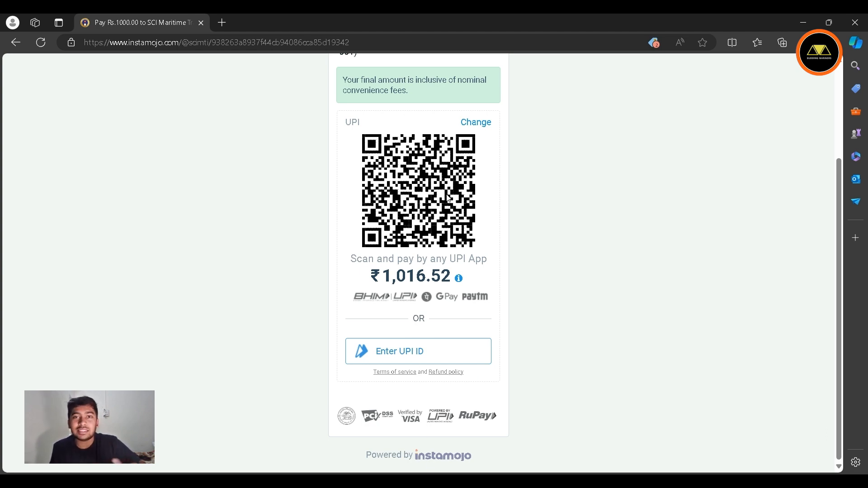
scroll(447, 203, up, 1)
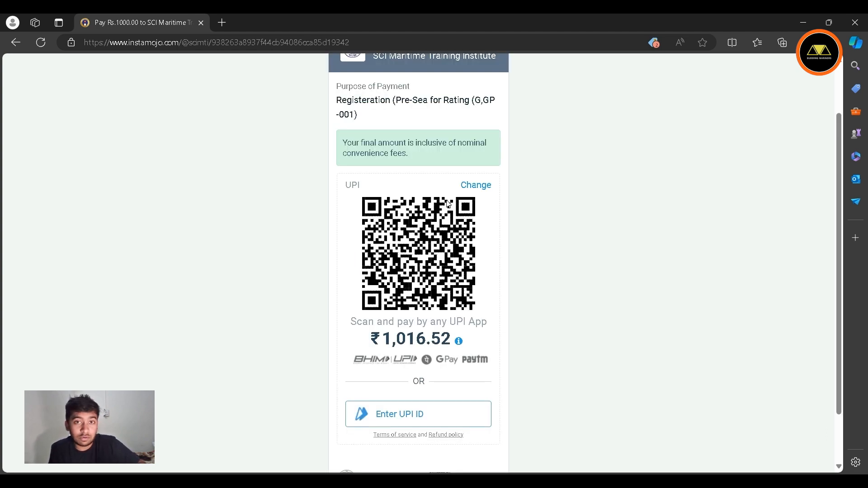
scroll(448, 204, up, 1)
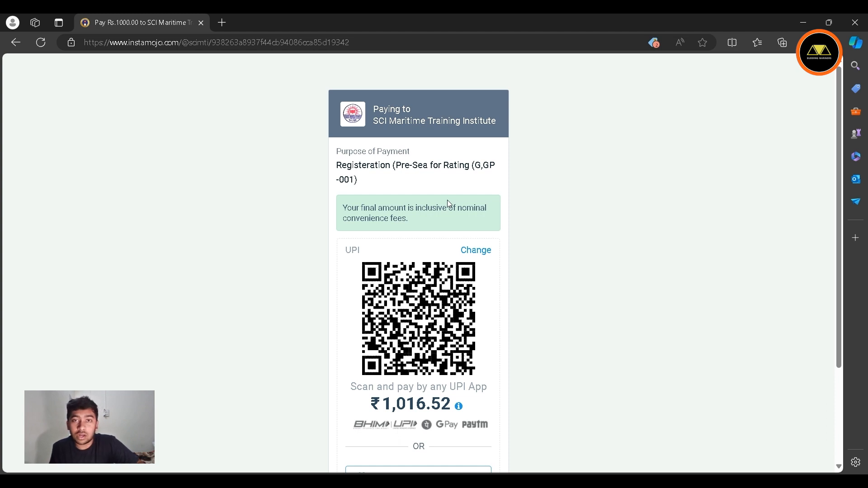